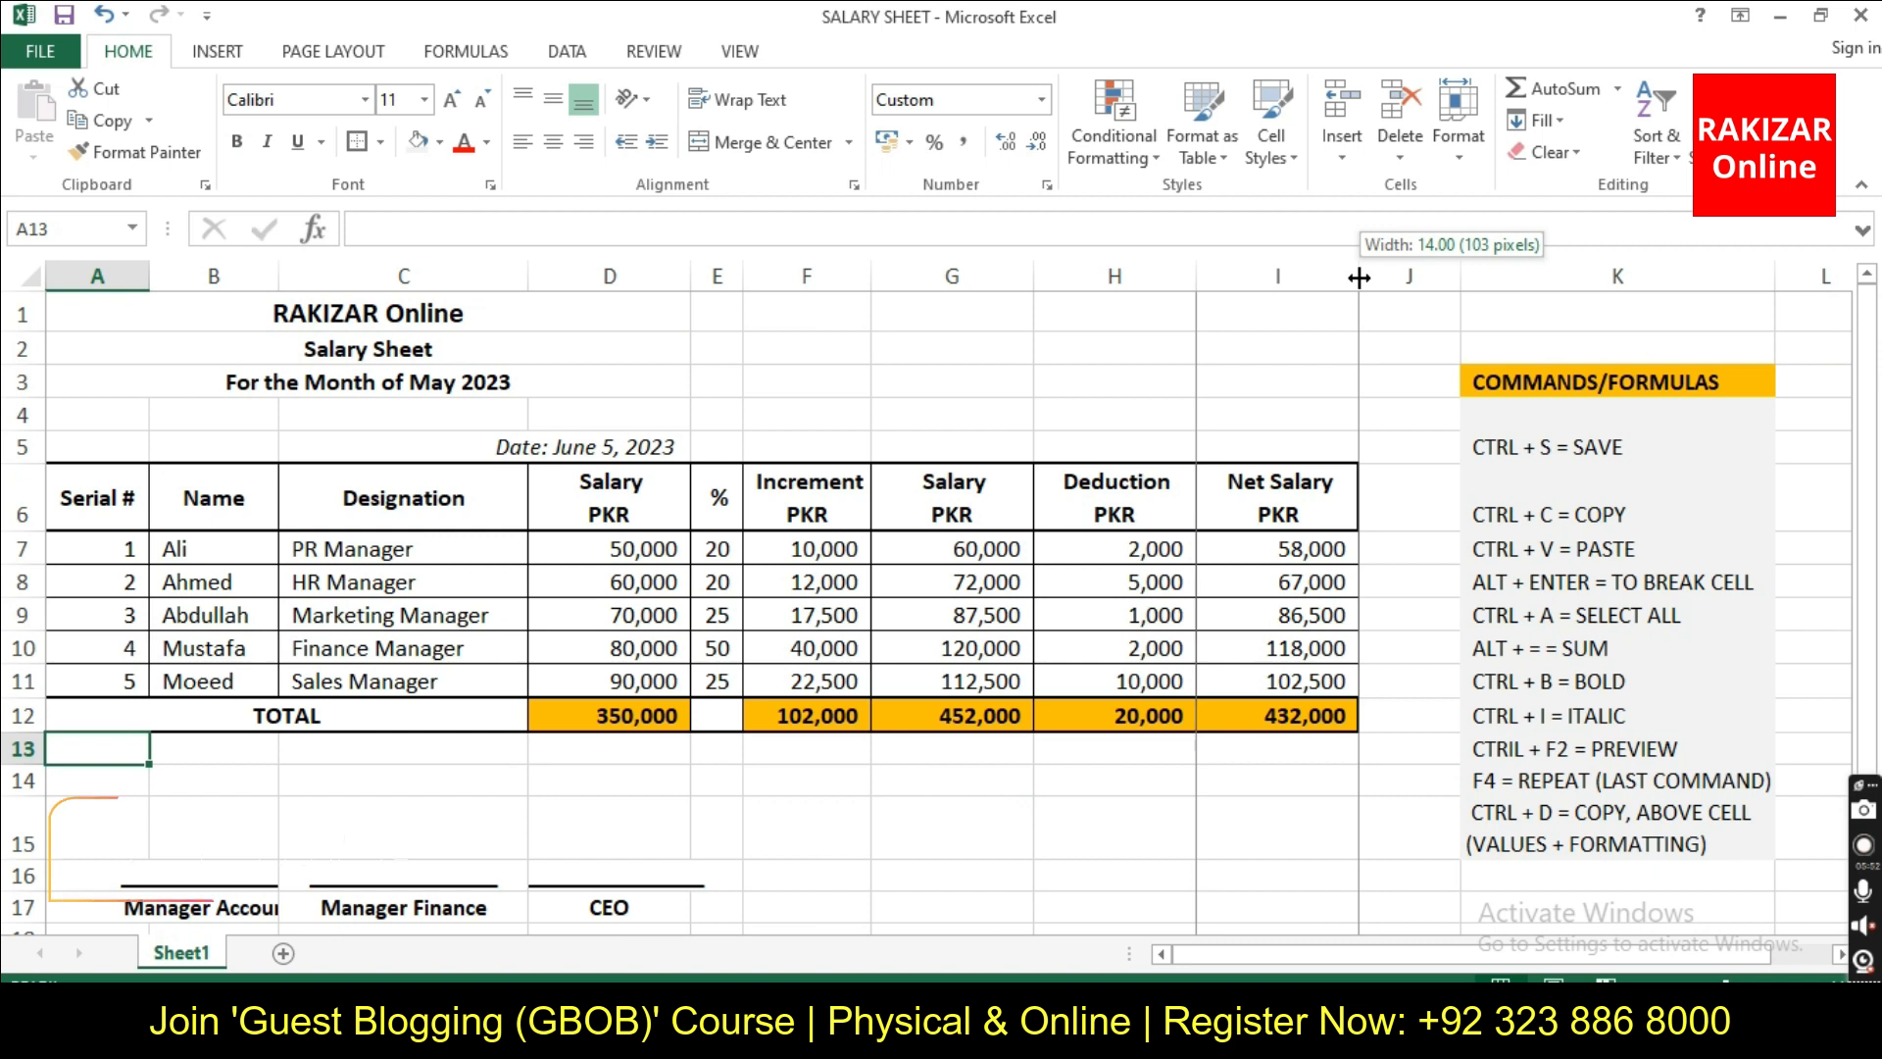
Merge and center the company, Salary Sheet and month titles in rows 1 to 3 across columns A to I
{"action": "left_click_drag", "start_coordinate": [294, 313], "coordinate": [1274, 313]}
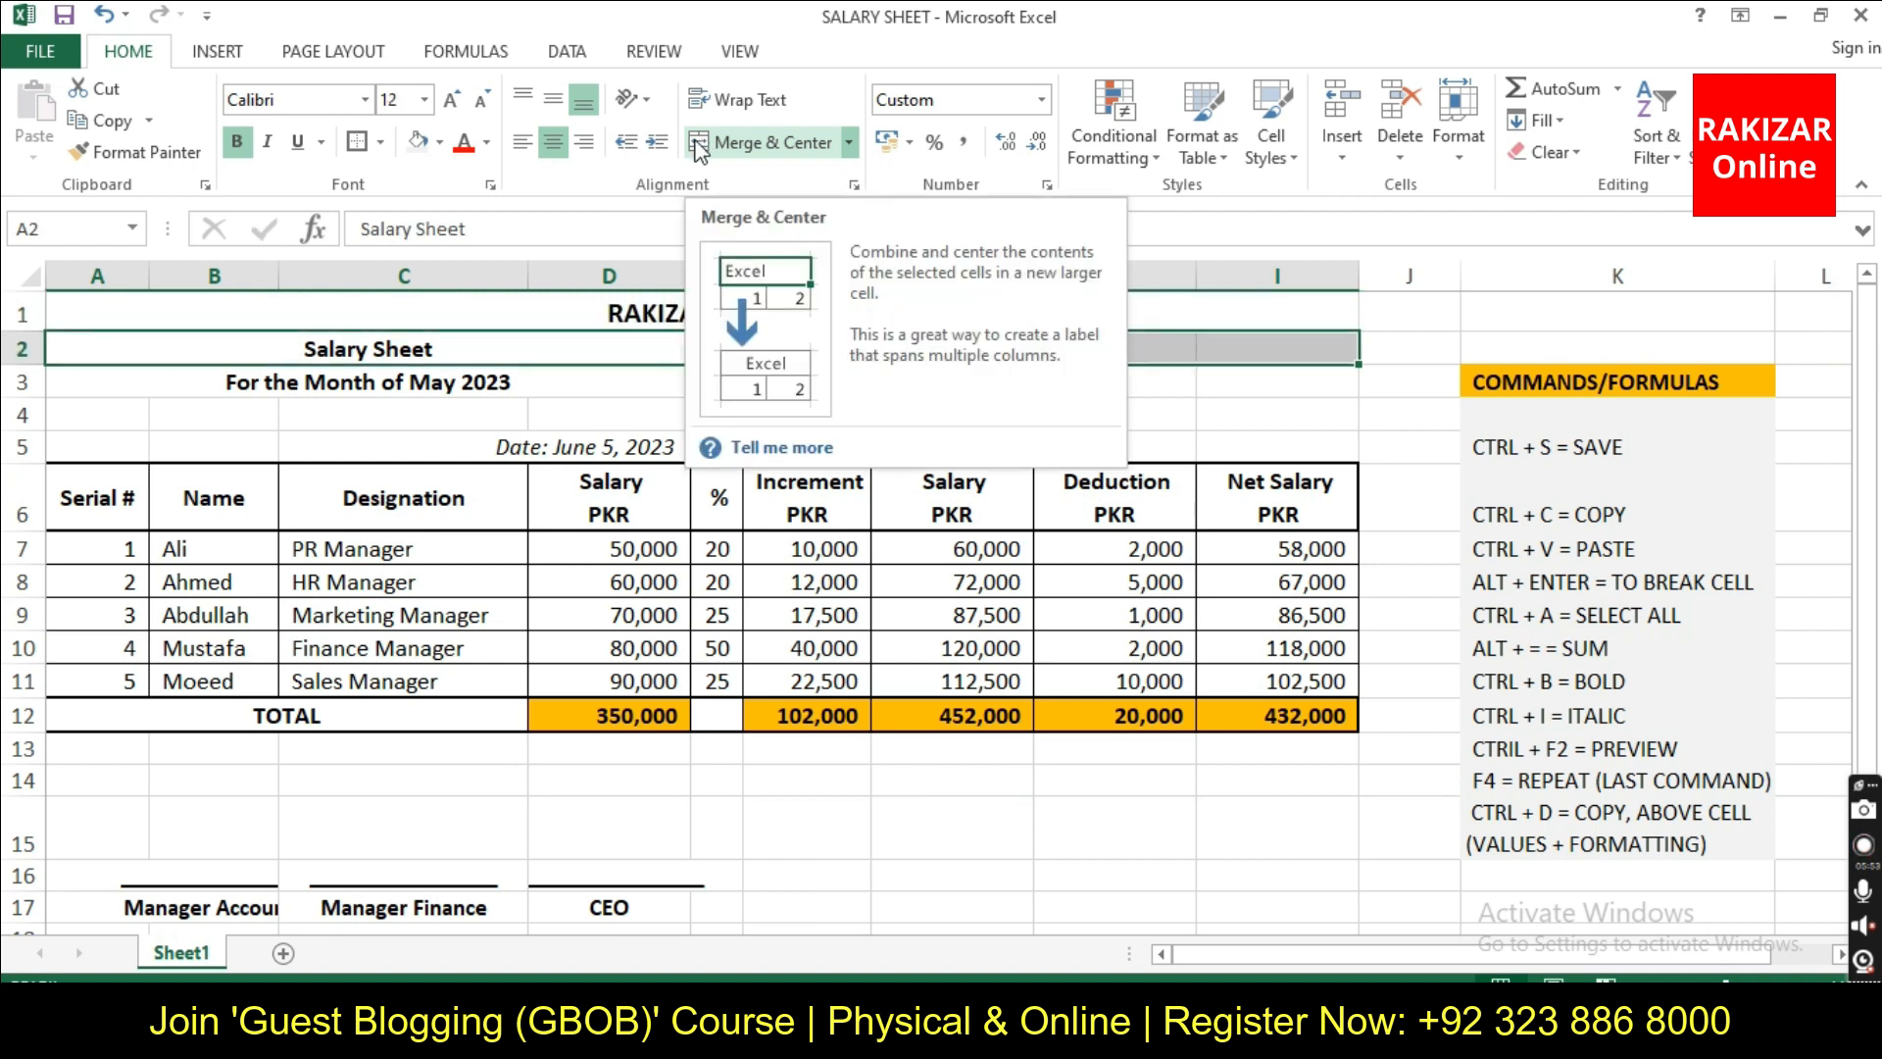
{"action": "left_click", "coordinate": [698, 147]}
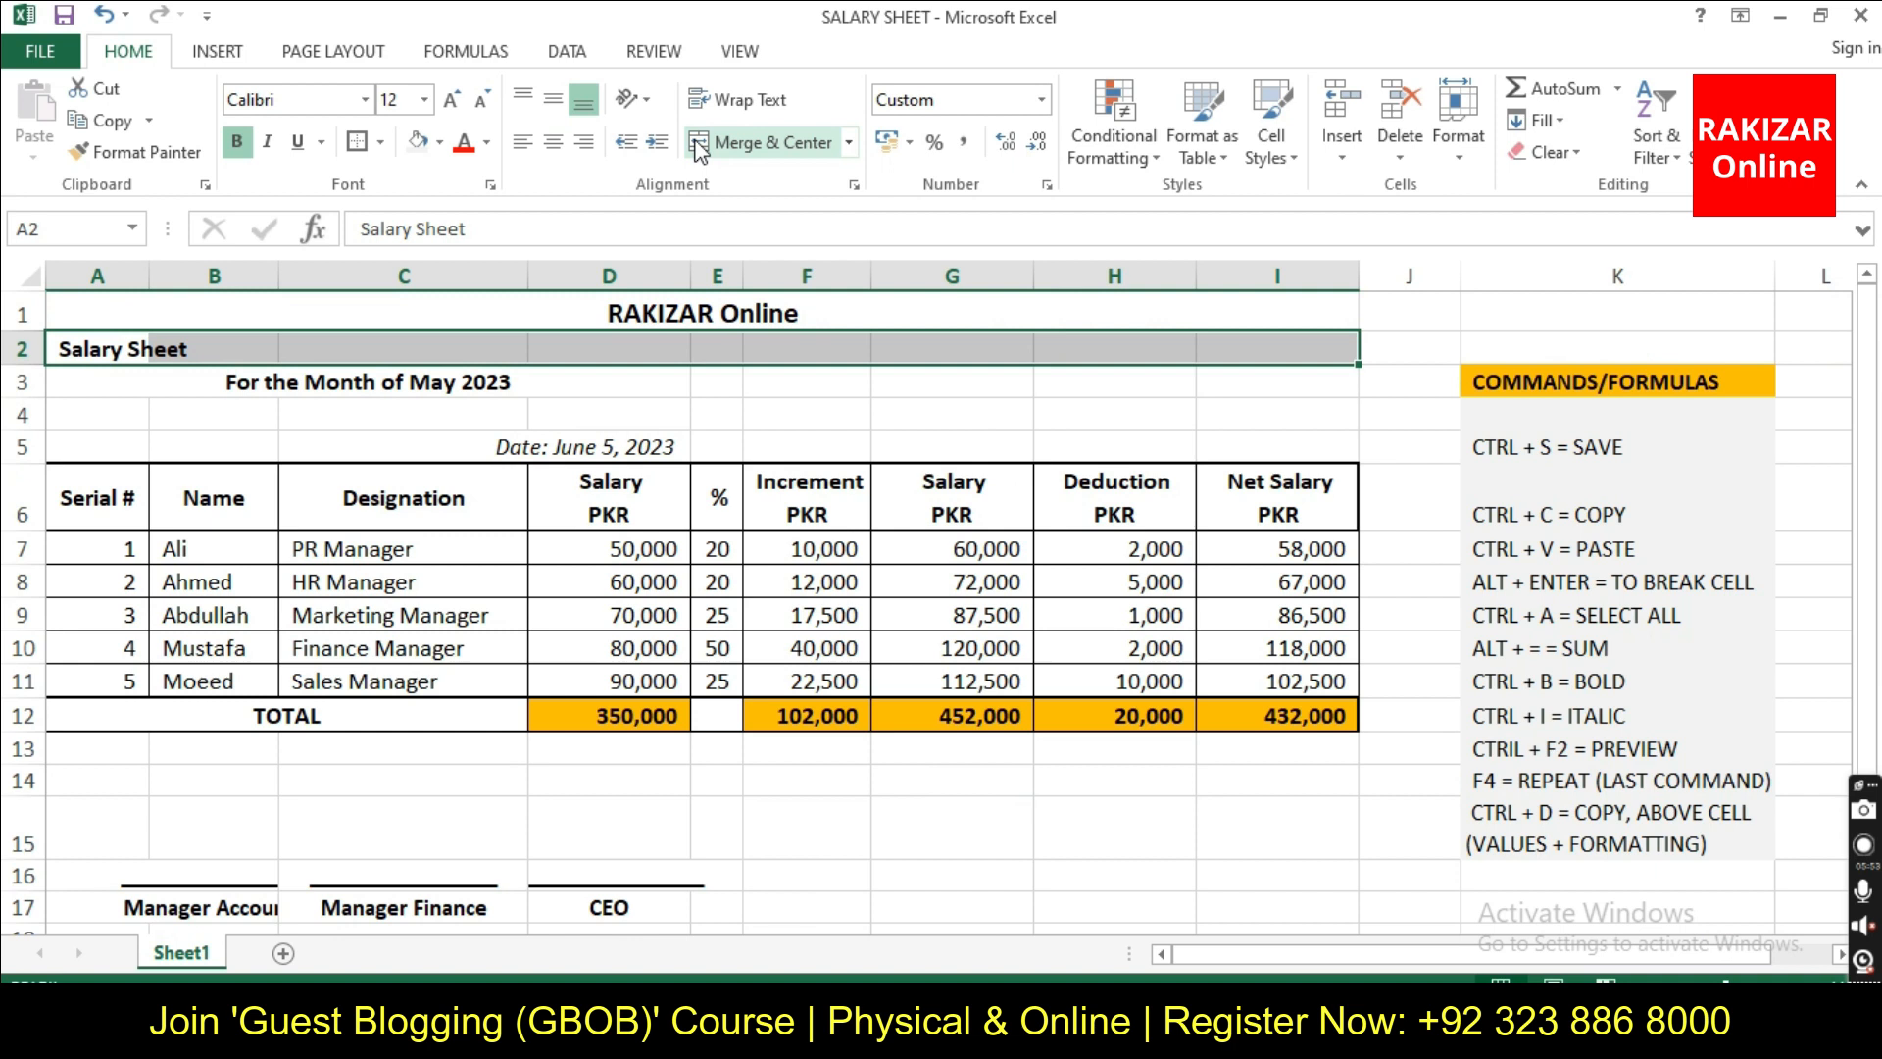
{"action": "left_click", "coordinate": [698, 147]}
{"action": "left_click_drag", "start_coordinate": [294, 382], "coordinate": [1275, 381]}
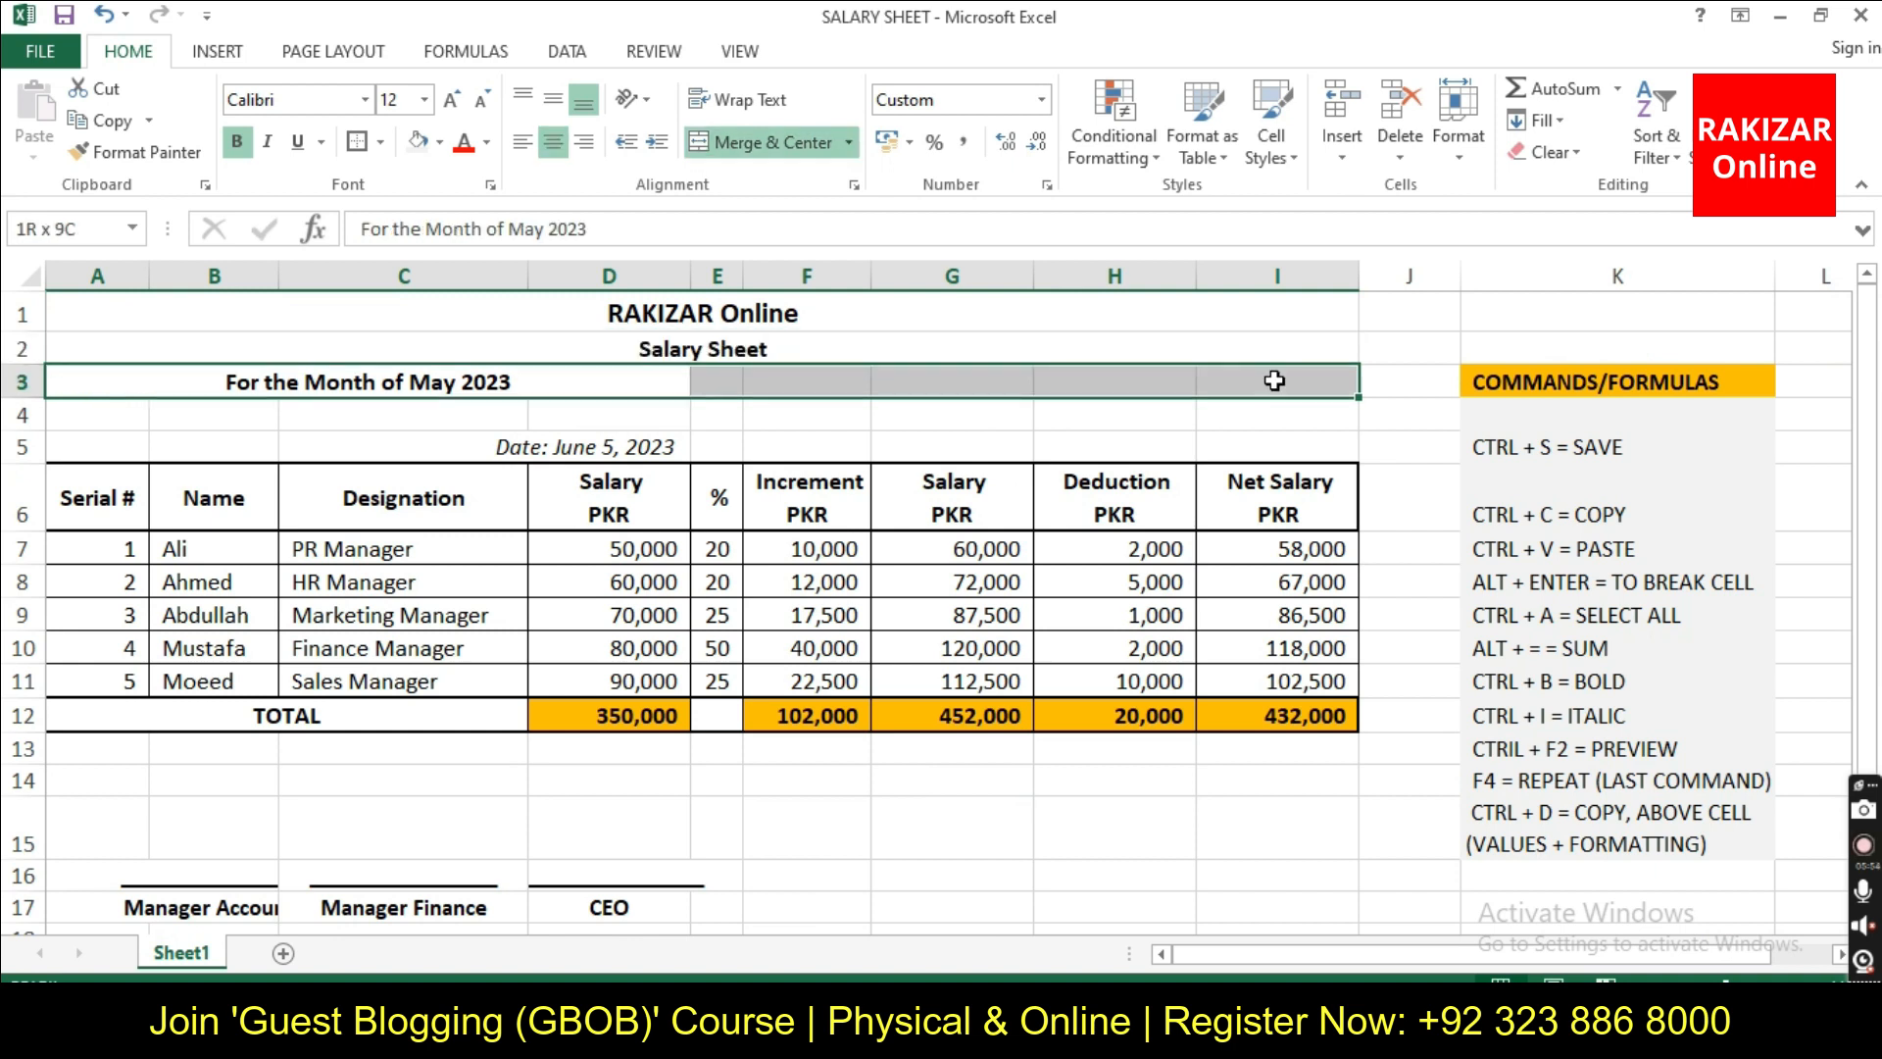
{"action": "key", "text": "F4"}
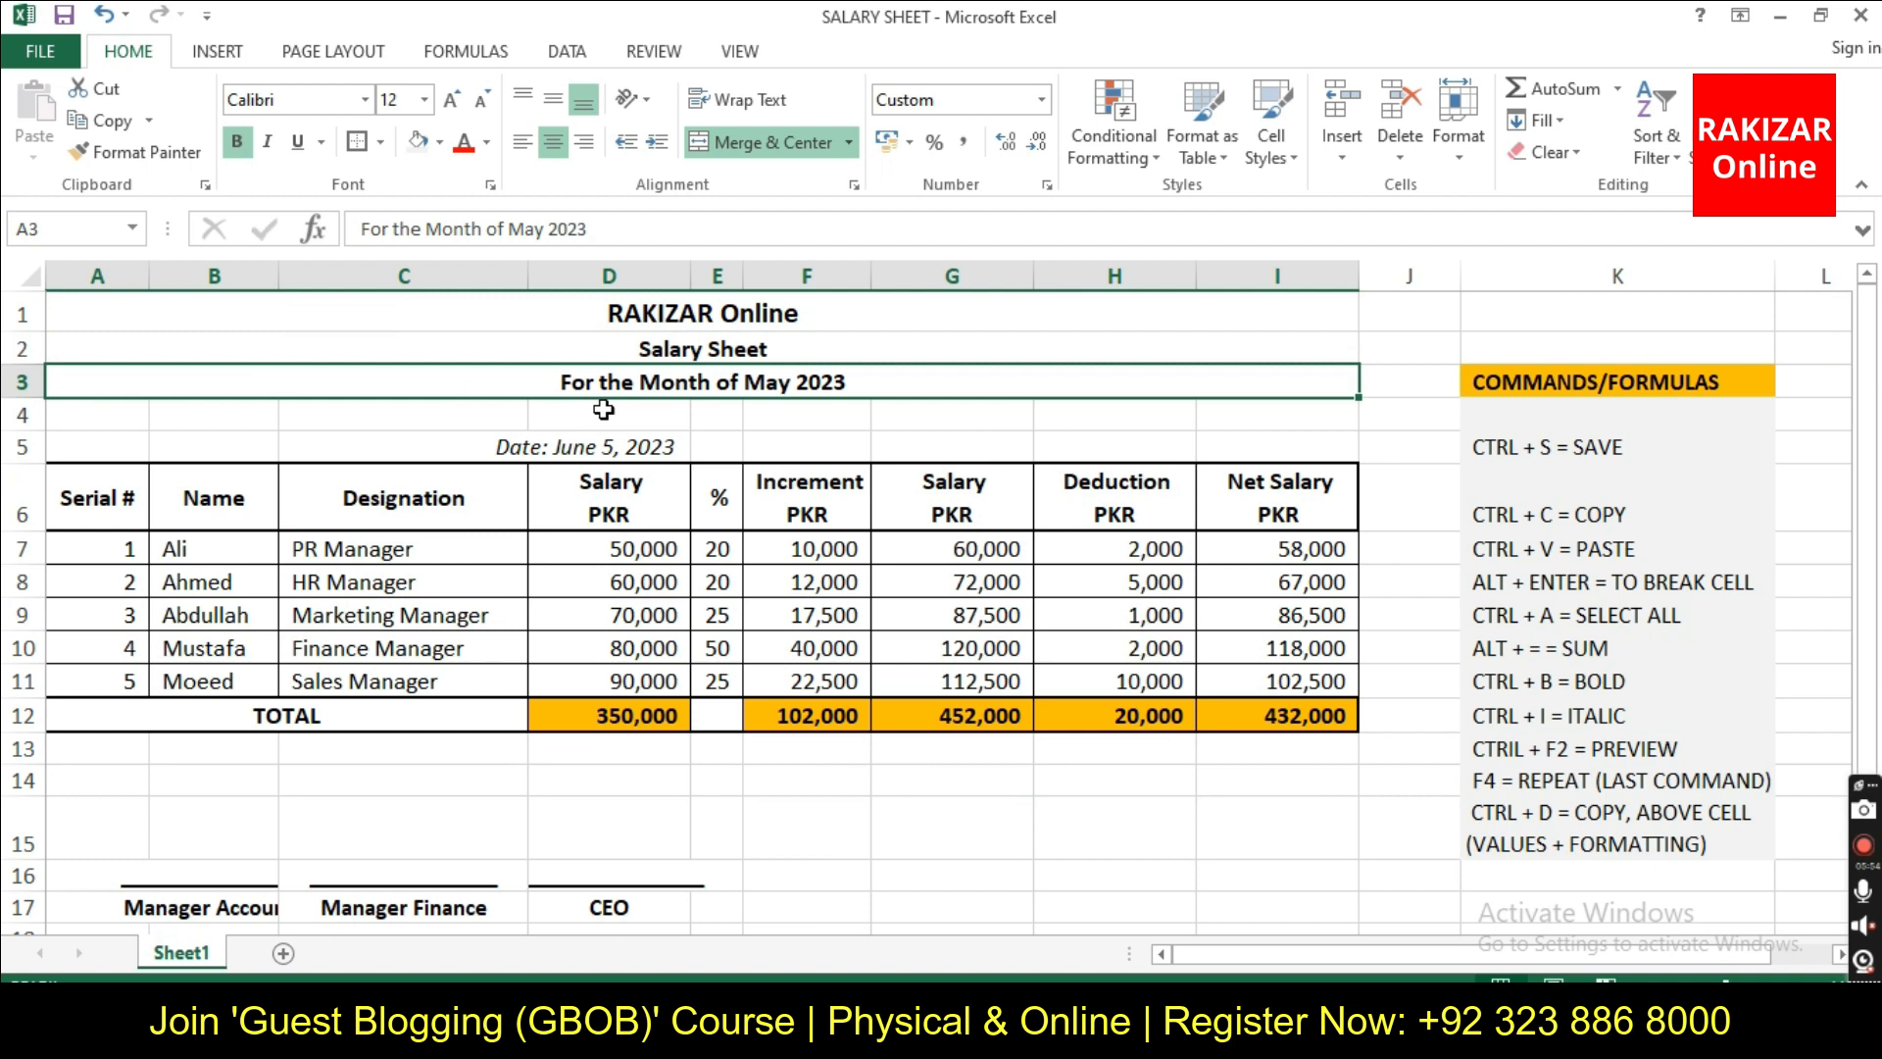
Move the date text from cell D5 to cell I5, above the Net Salary column
{"action": "left_click", "coordinate": [535, 447]}
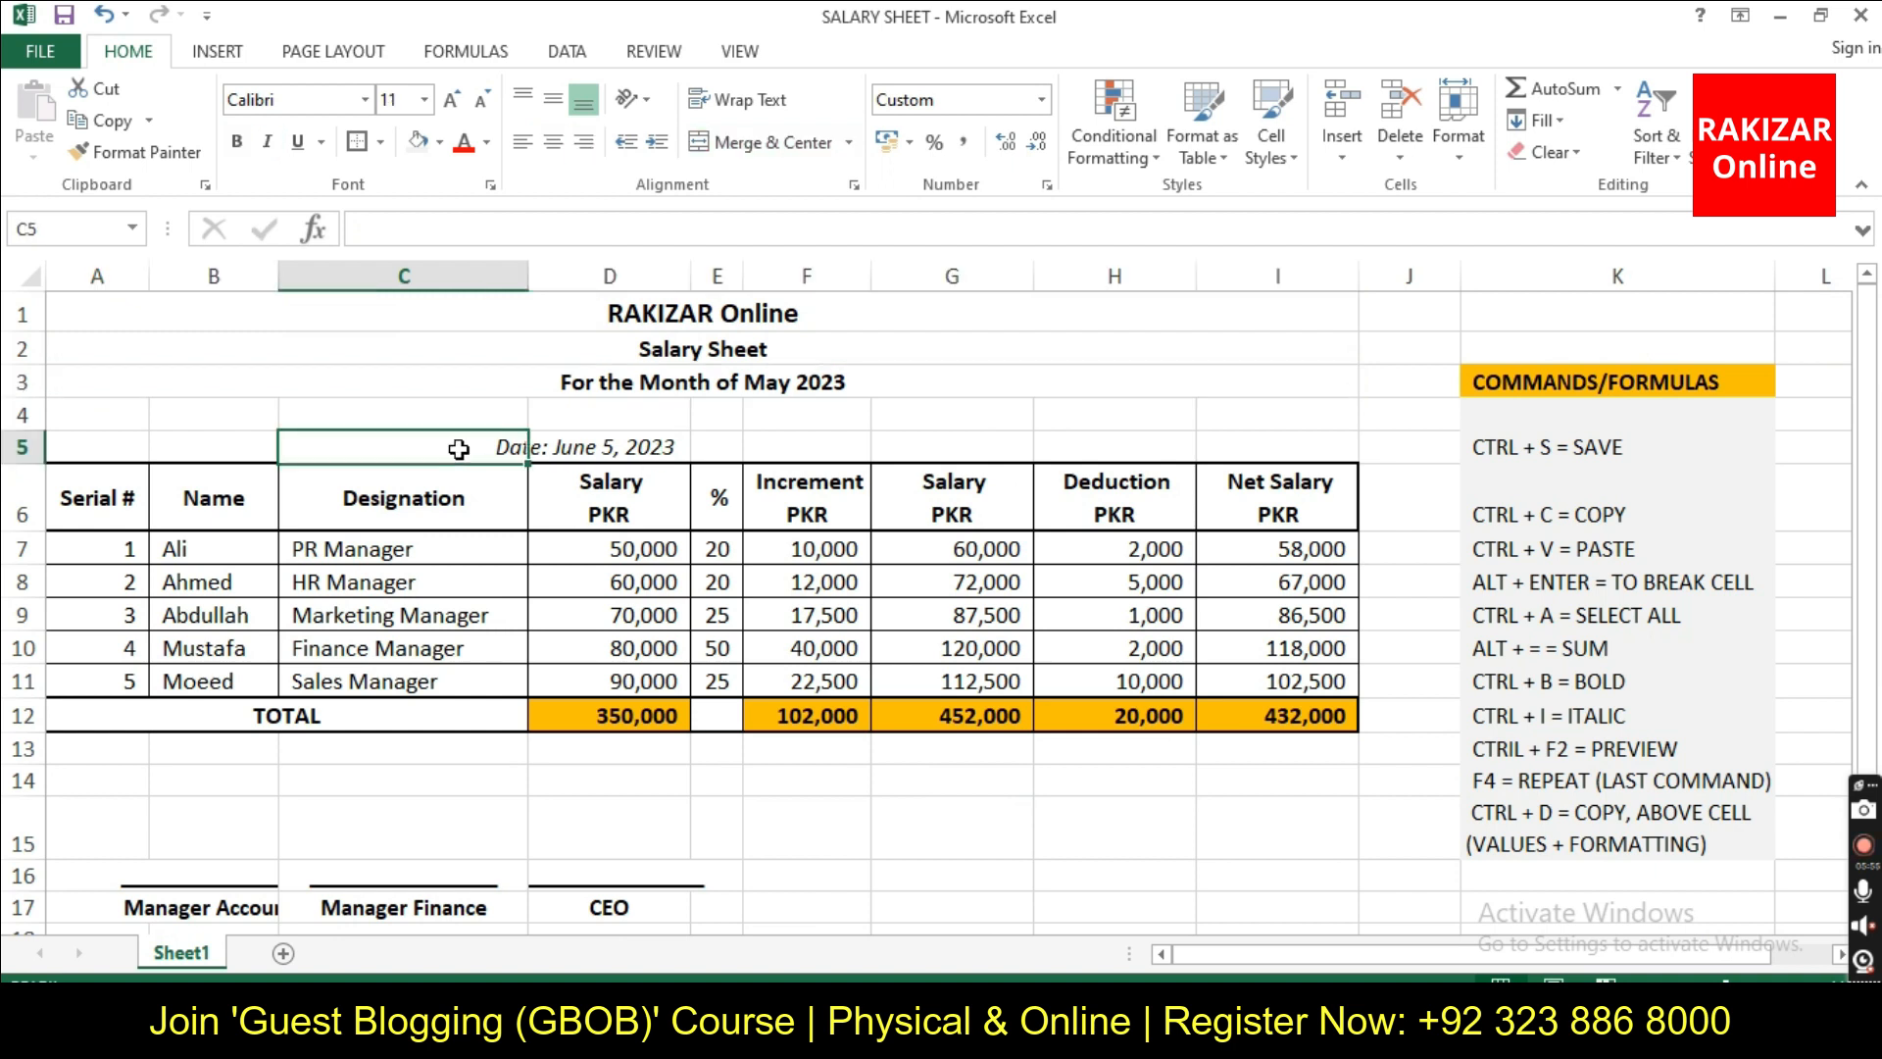
{"action": "left_click", "coordinate": [579, 451]}
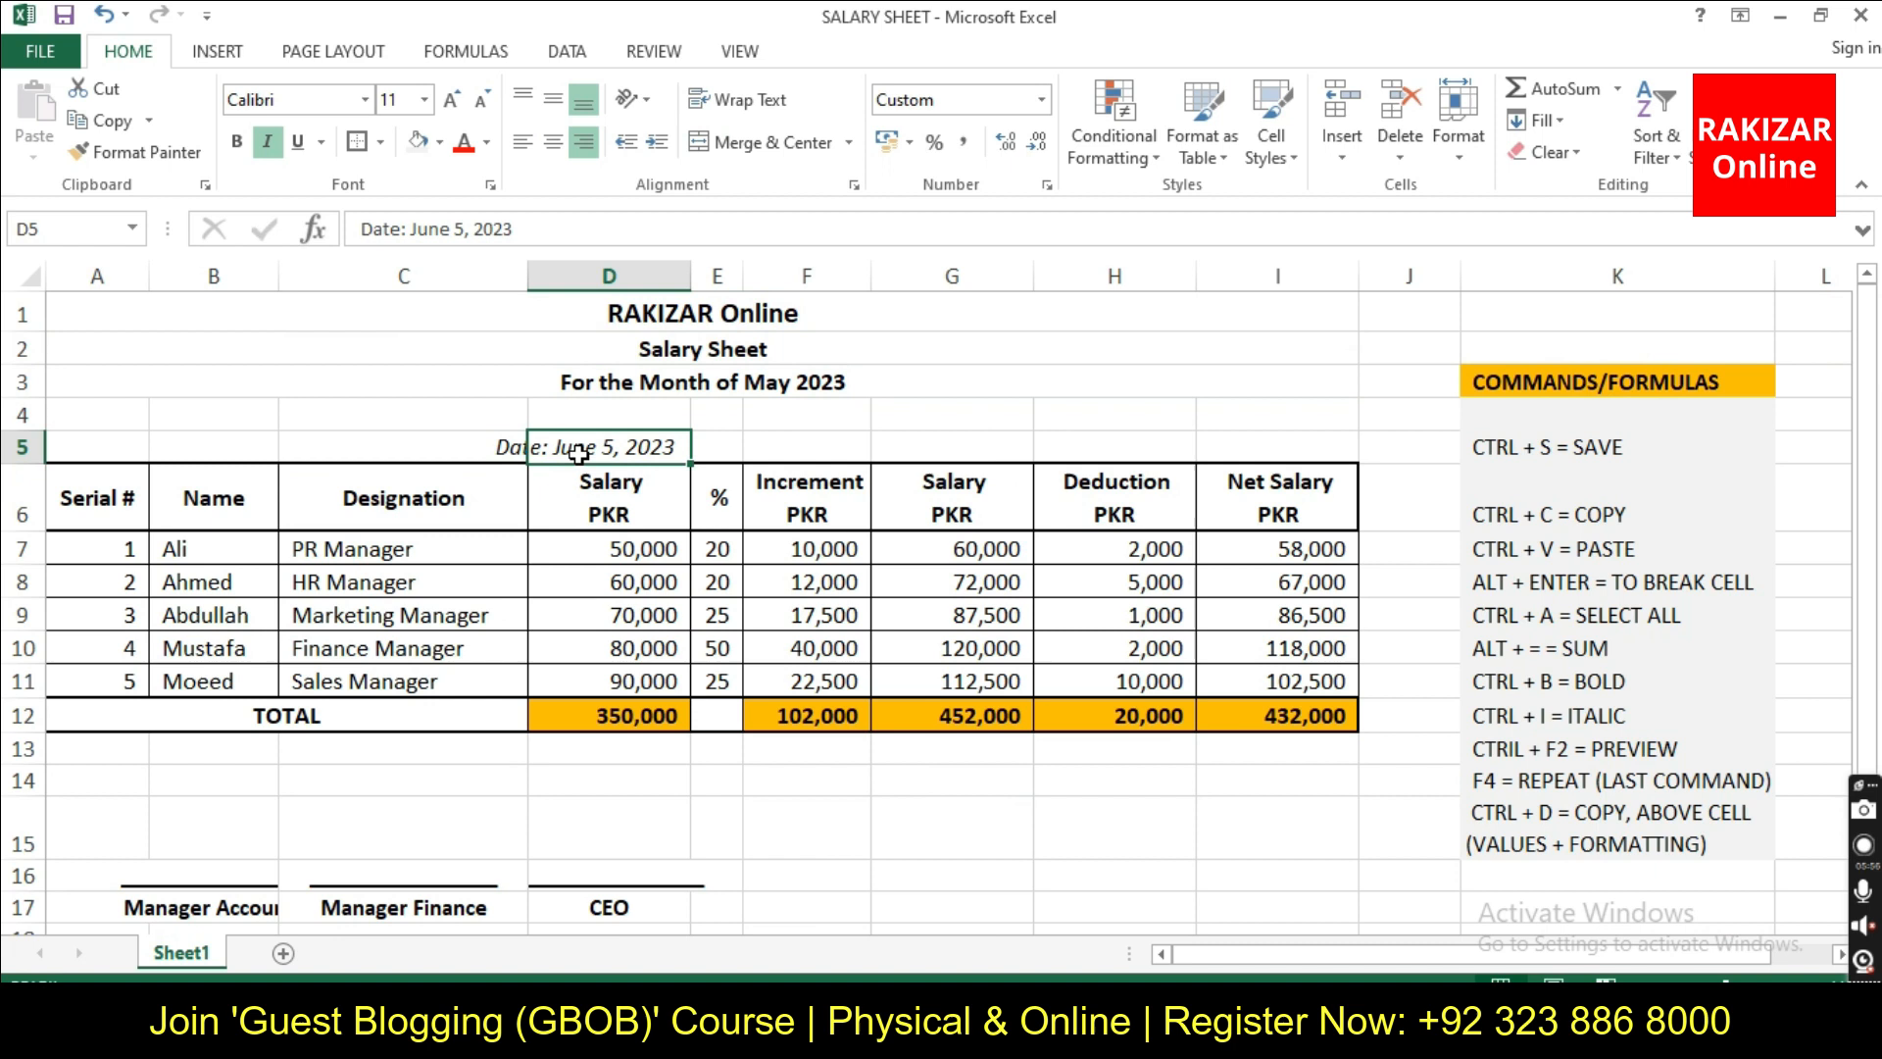
{"action": "key", "text": "ctrl+c"}
{"action": "key", "text": "Right"}
{"action": "key", "text": "Right"}
{"action": "key", "text": "Right"}
{"action": "key", "text": "Right"}
{"action": "key", "text": "Right"}
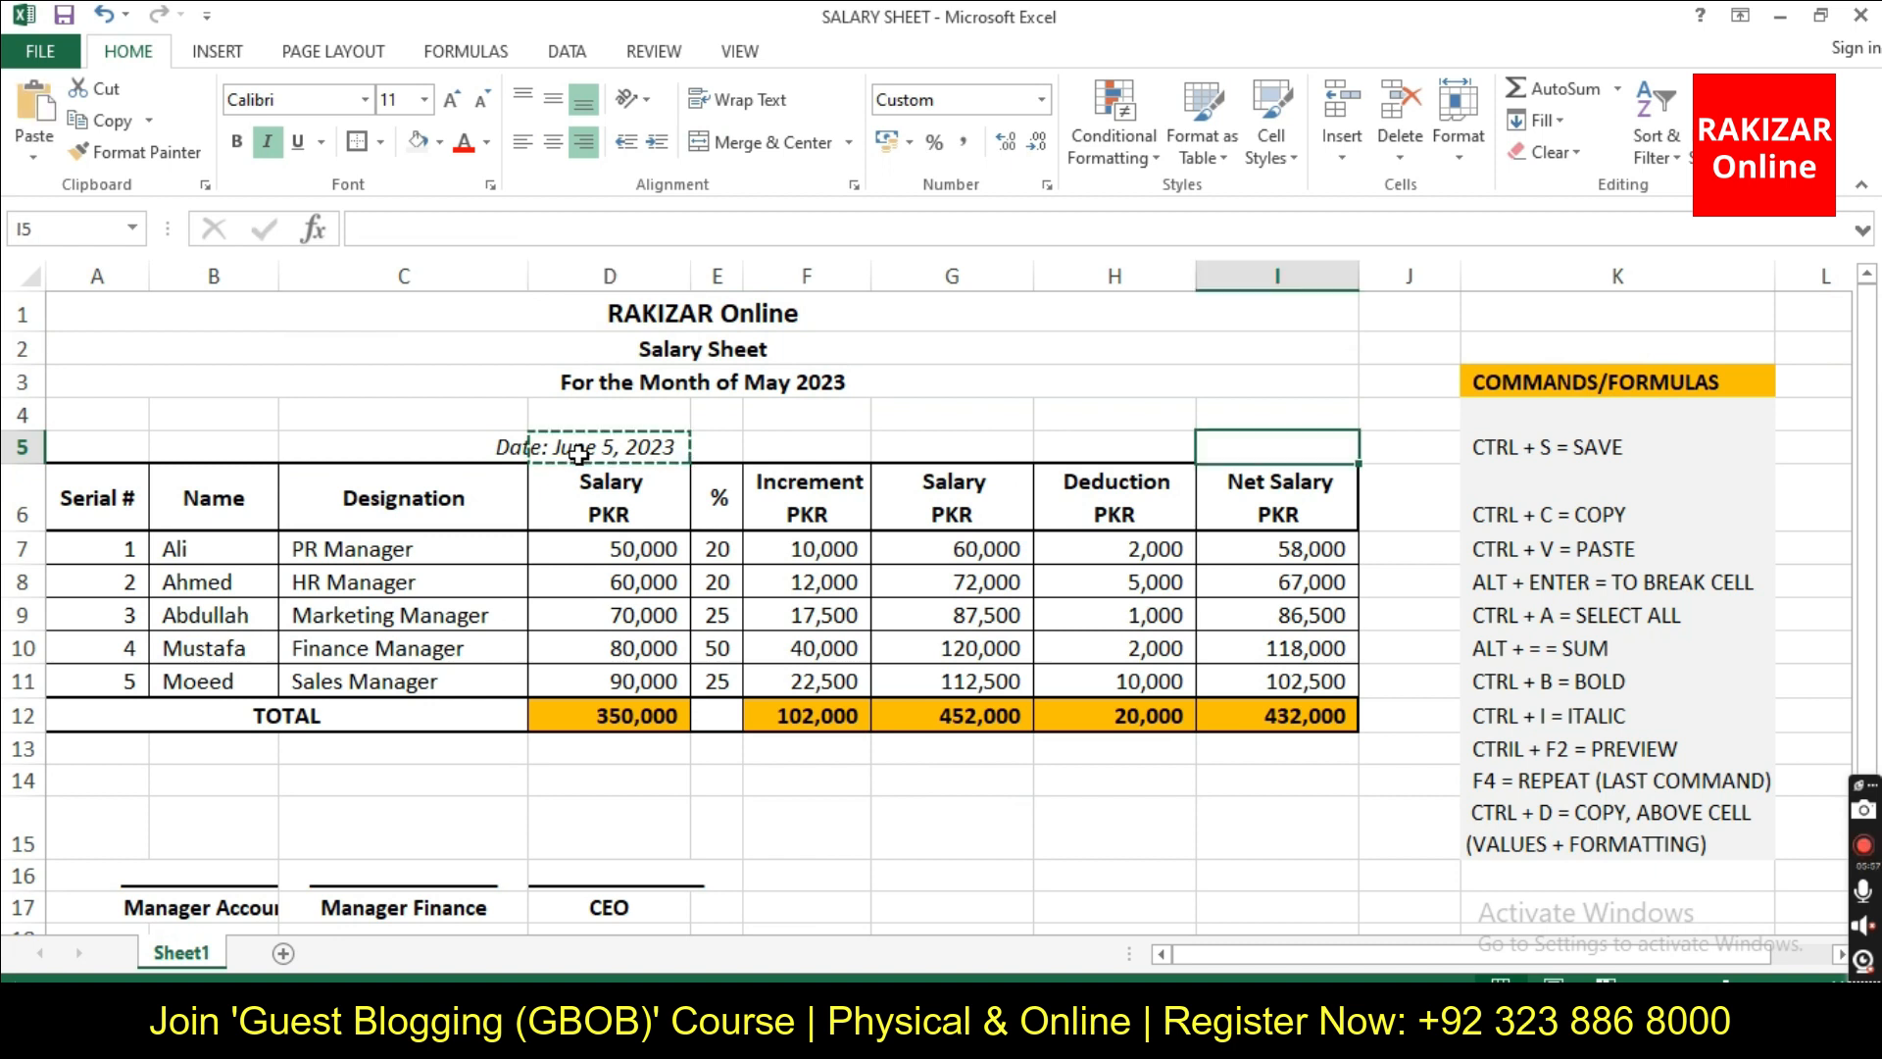
{"action": "key", "text": "ctrl+v"}
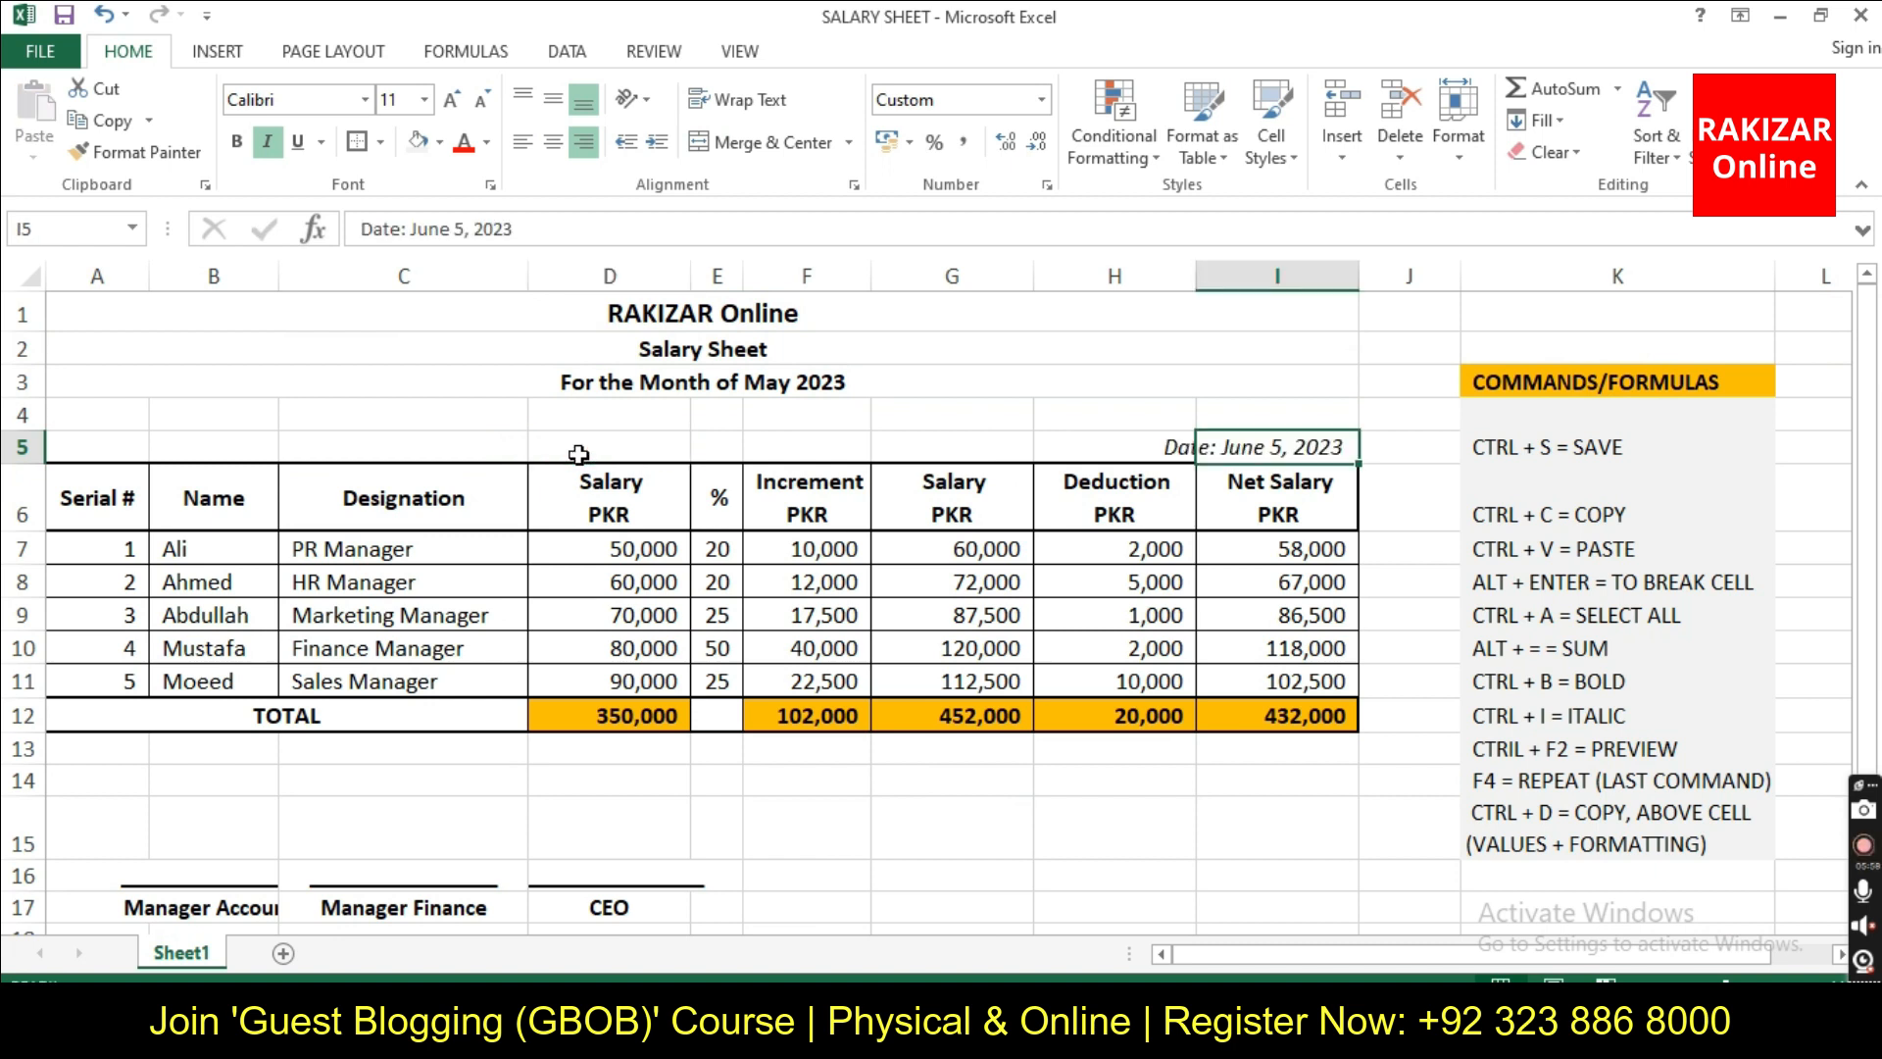
Add the entry "CTRL + X = CUT" to the commands list in cell K16
{"action": "scroll", "coordinate": [1582, 774], "scroll_direction": "down", "scroll_amount": 1}
{"action": "left_click", "coordinate": [1581, 774]}
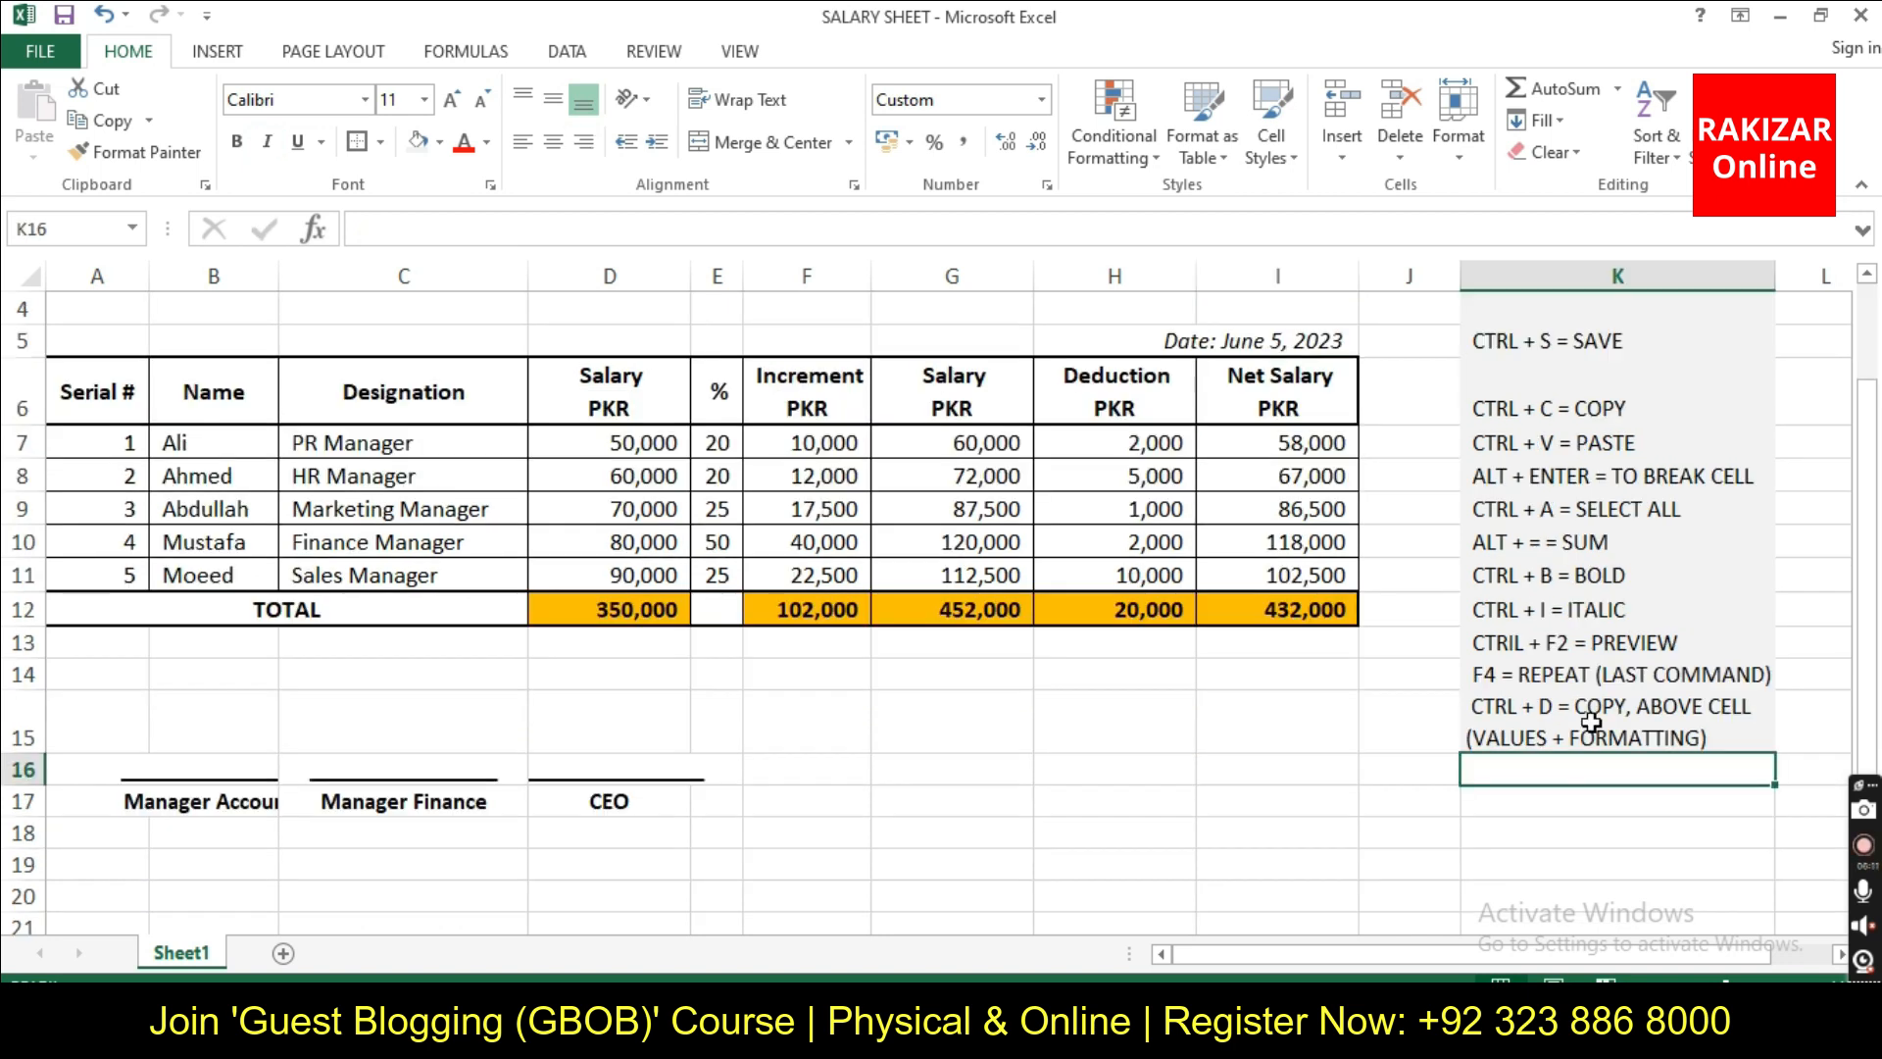
{"action": "type", "text": "C"}
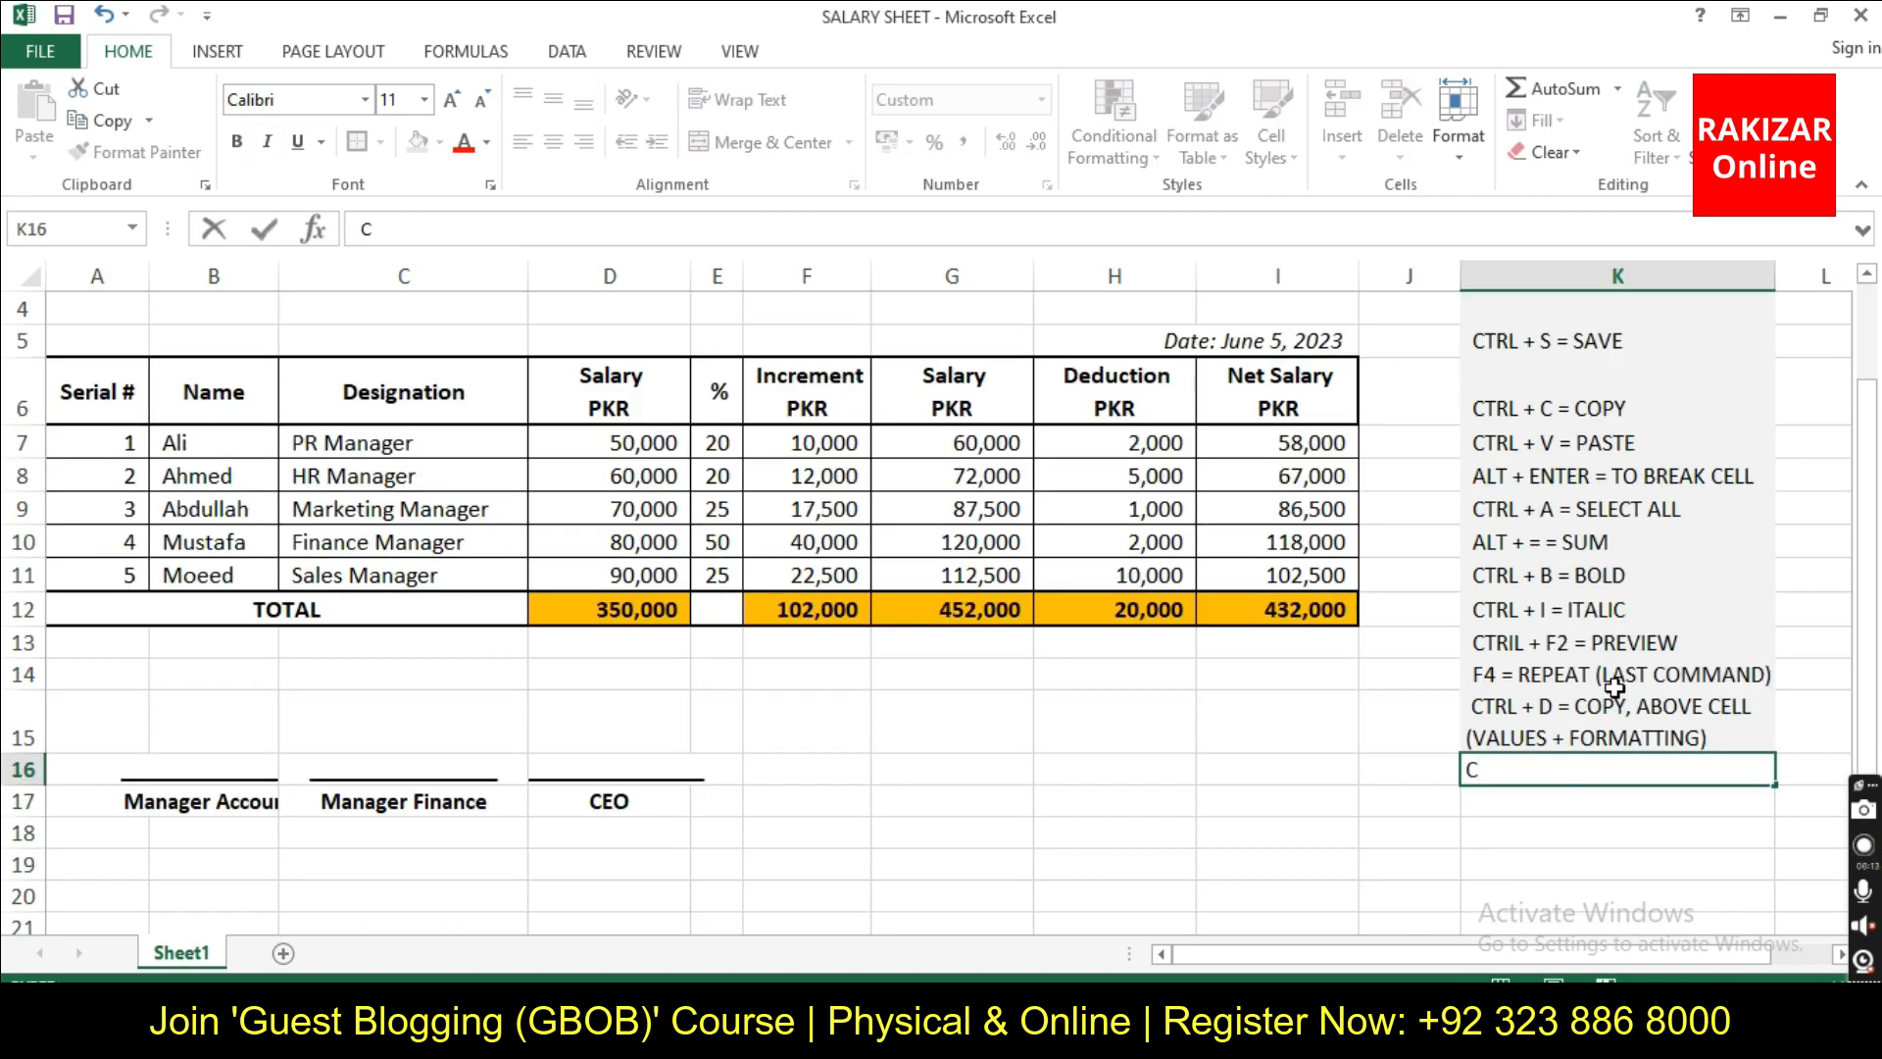
{"action": "type", "text": "TRL"}
{"action": "type", "text": "+ X = CUT"}
{"action": "key", "text": "Return"}
Merge cells H5 and I5 for the date and align it to the right
{"action": "scroll", "coordinate": [1163, 439], "scroll_direction": "up", "scroll_amount": 1}
{"action": "left_click", "coordinate": [1163, 438]}
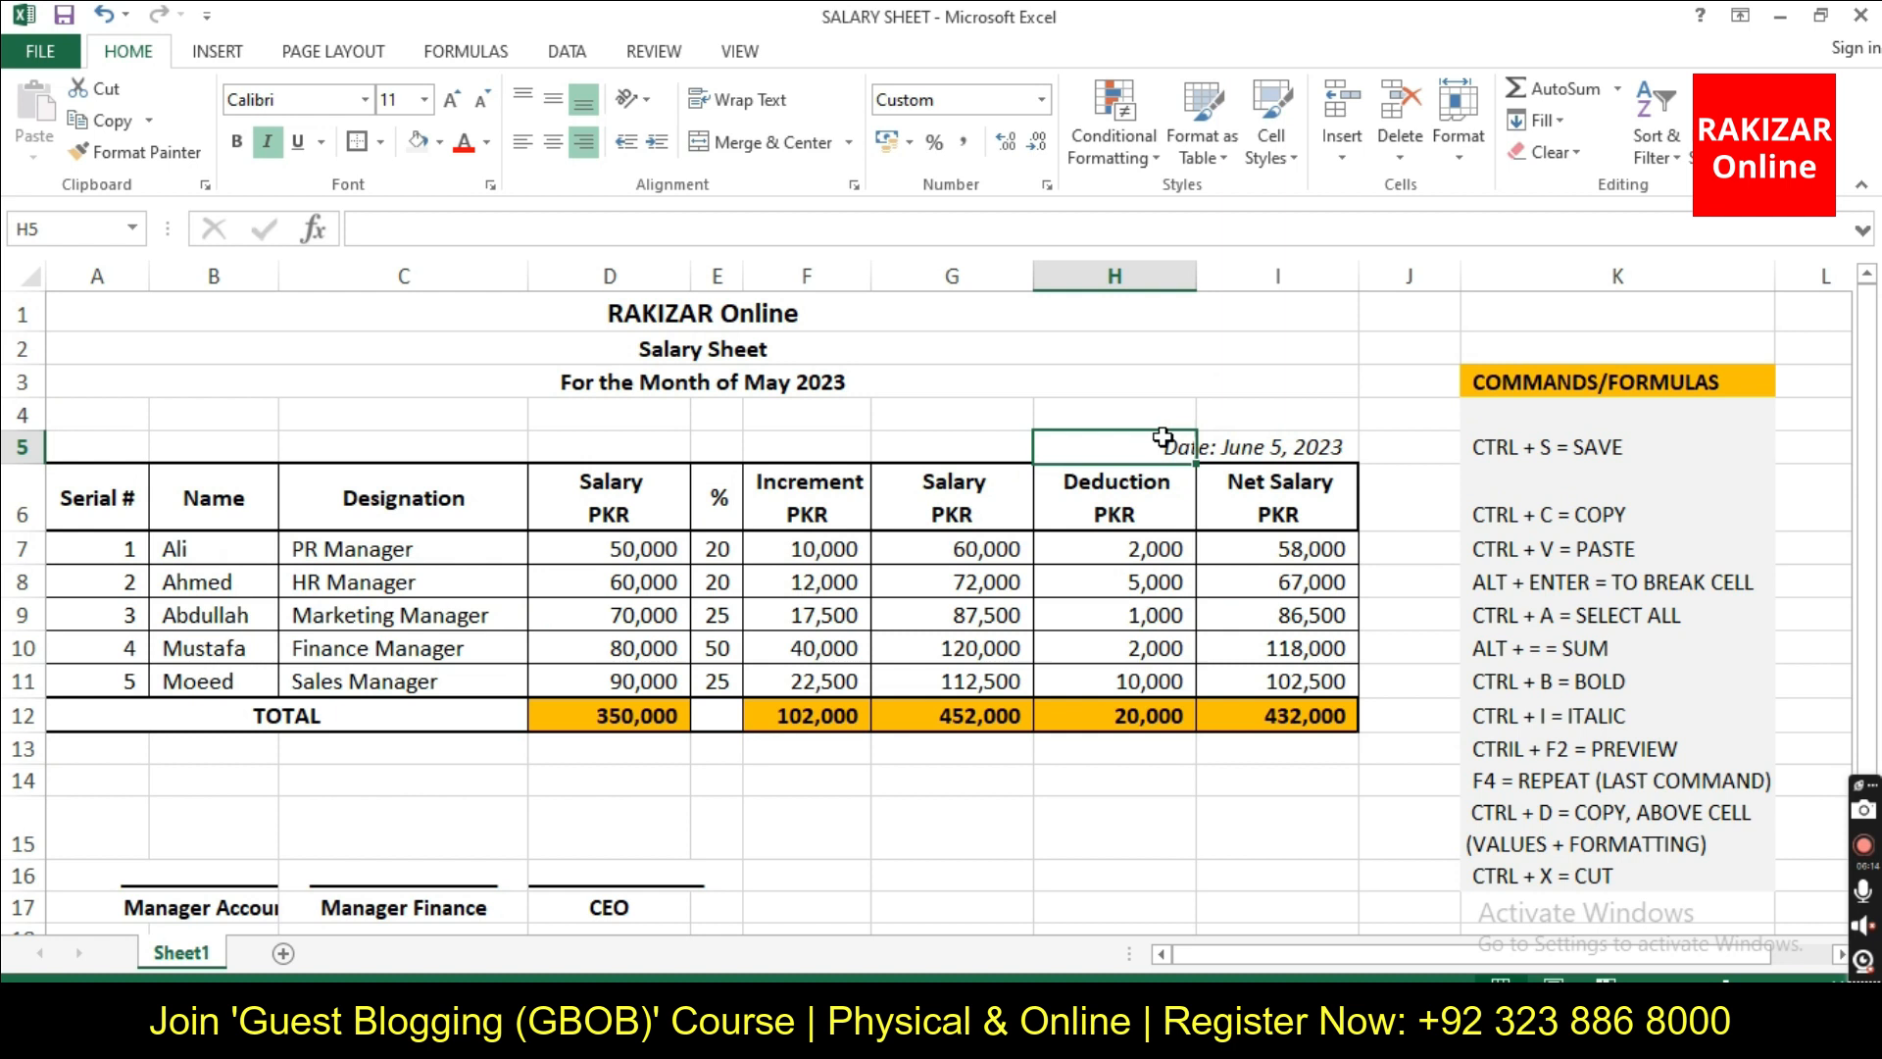
{"action": "left_click_drag", "start_coordinate": [1163, 438], "coordinate": [1351, 447]}
{"action": "key", "text": "alt+h"}
{"action": "key", "text": "m"}
{"action": "key", "text": "c"}
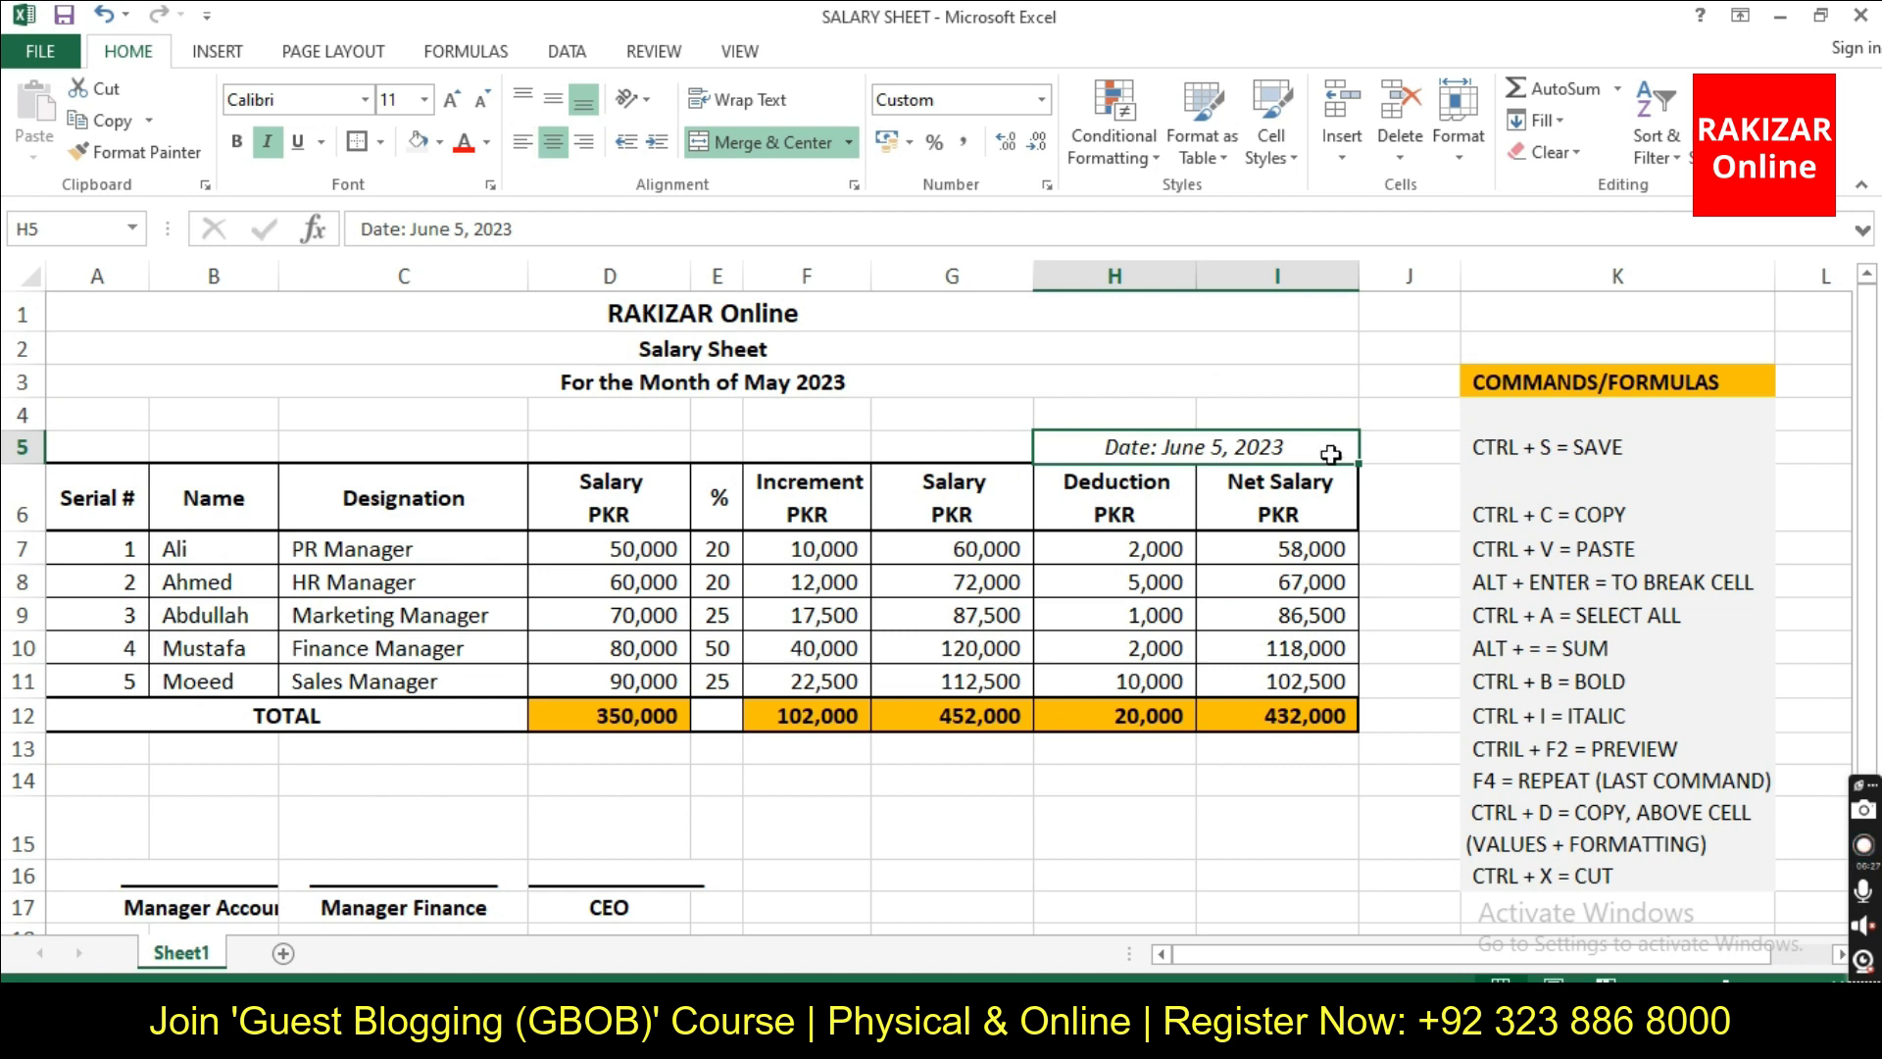
{"action": "left_click", "coordinate": [585, 142]}
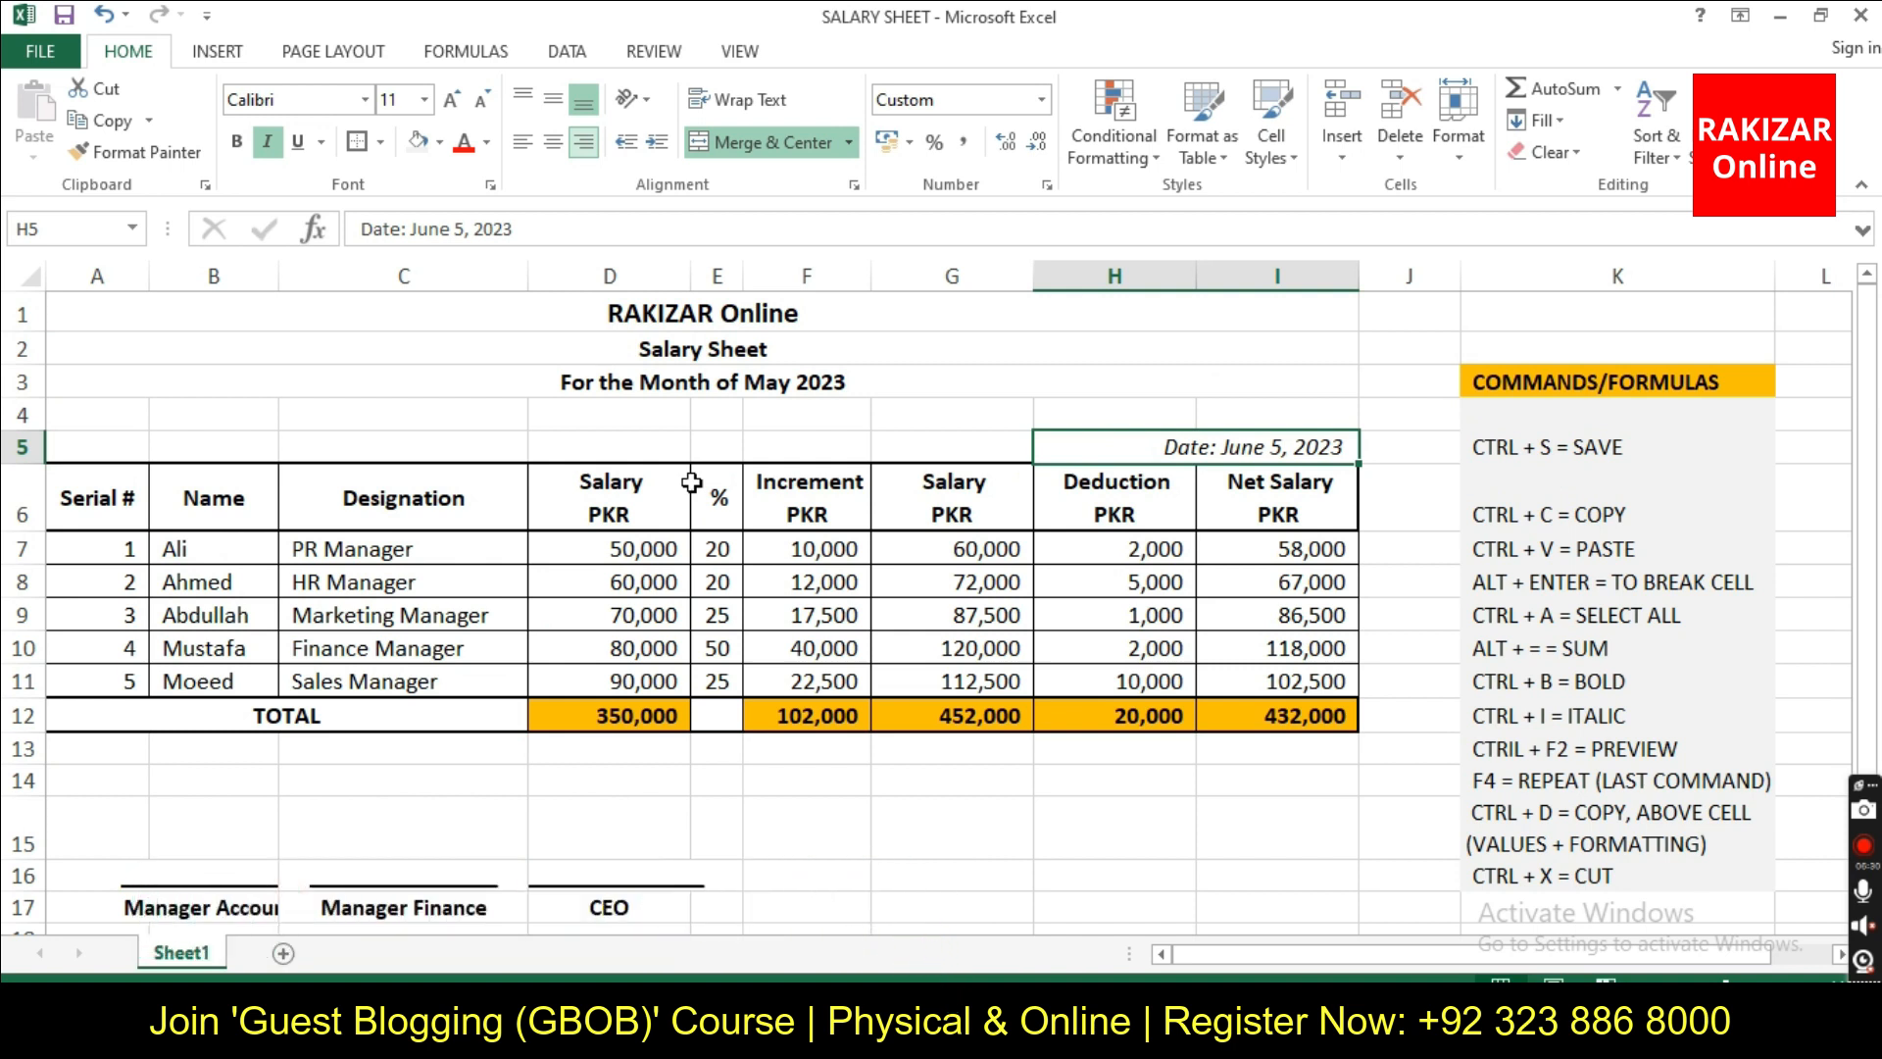
Remove the bold formatting from header row 6 and restore it on A6:I6
{"action": "left_click", "coordinate": [22, 500]}
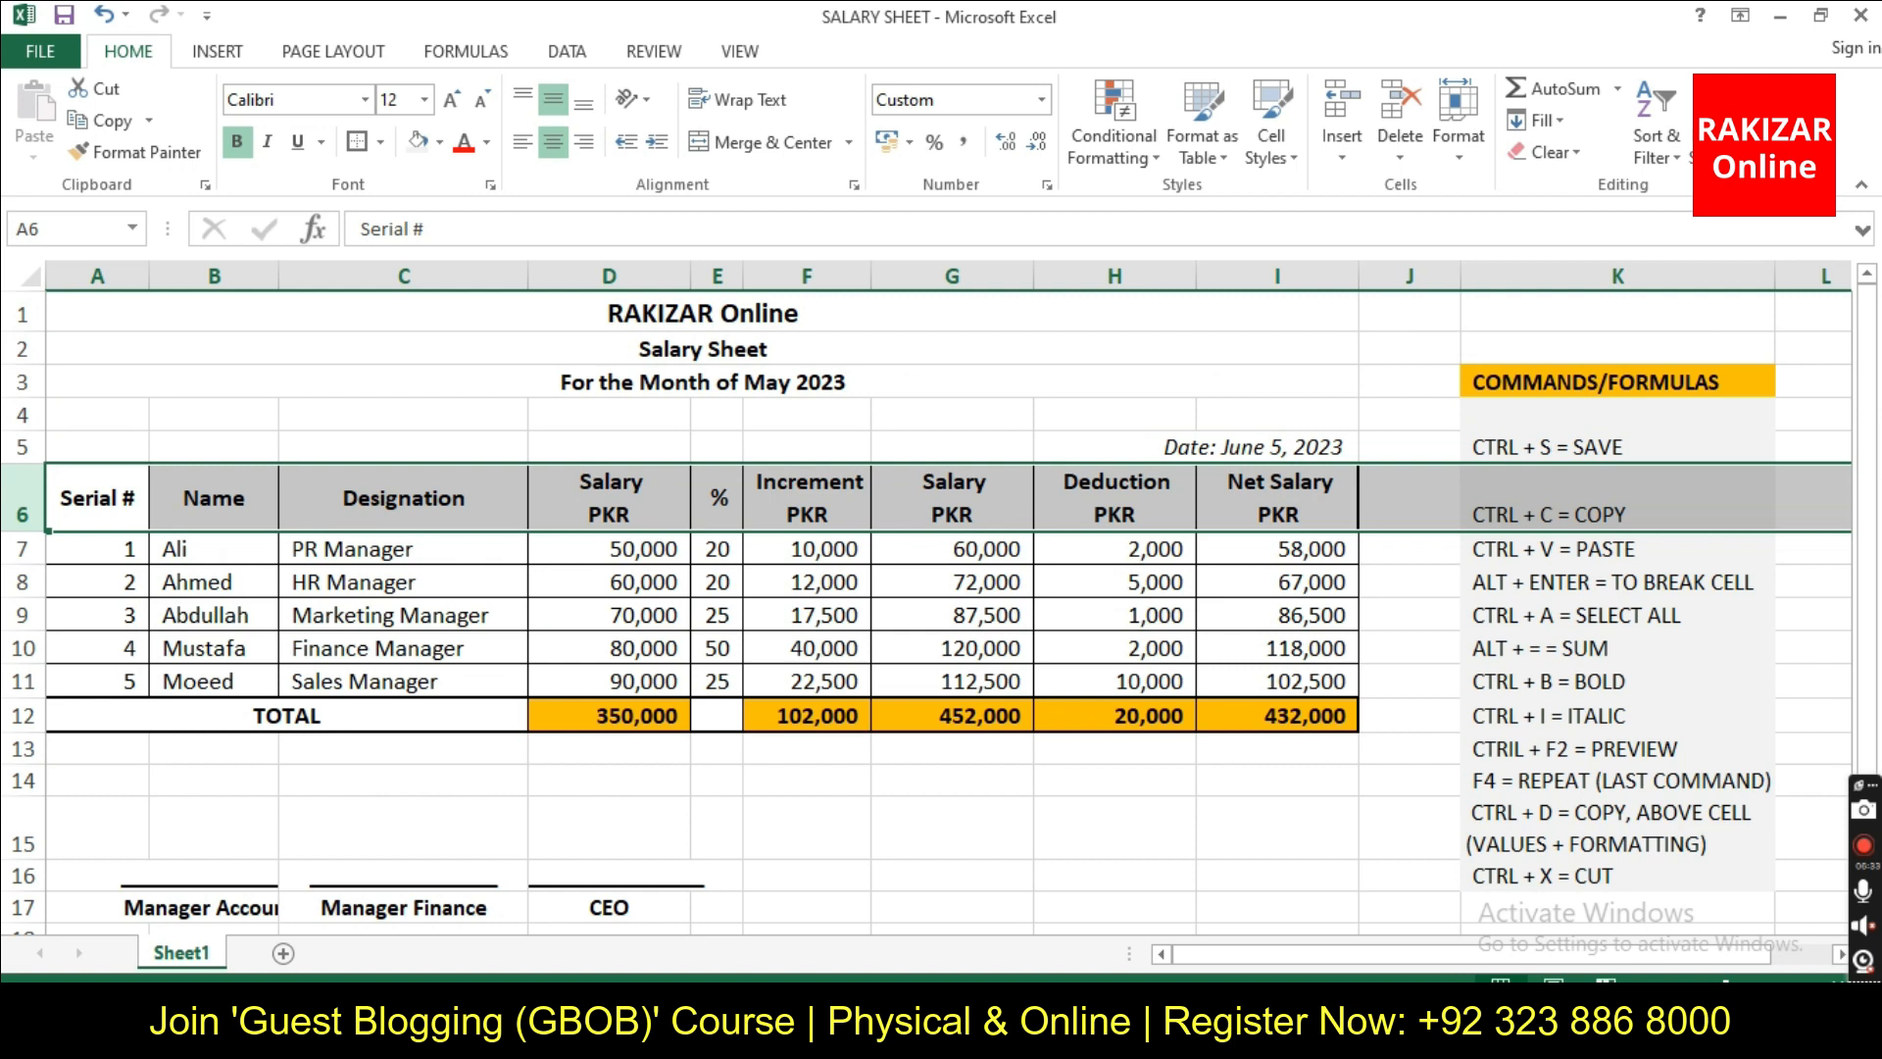
{"action": "key", "text": "ctrl+z"}
{"action": "left_click", "coordinate": [1585, 513]}
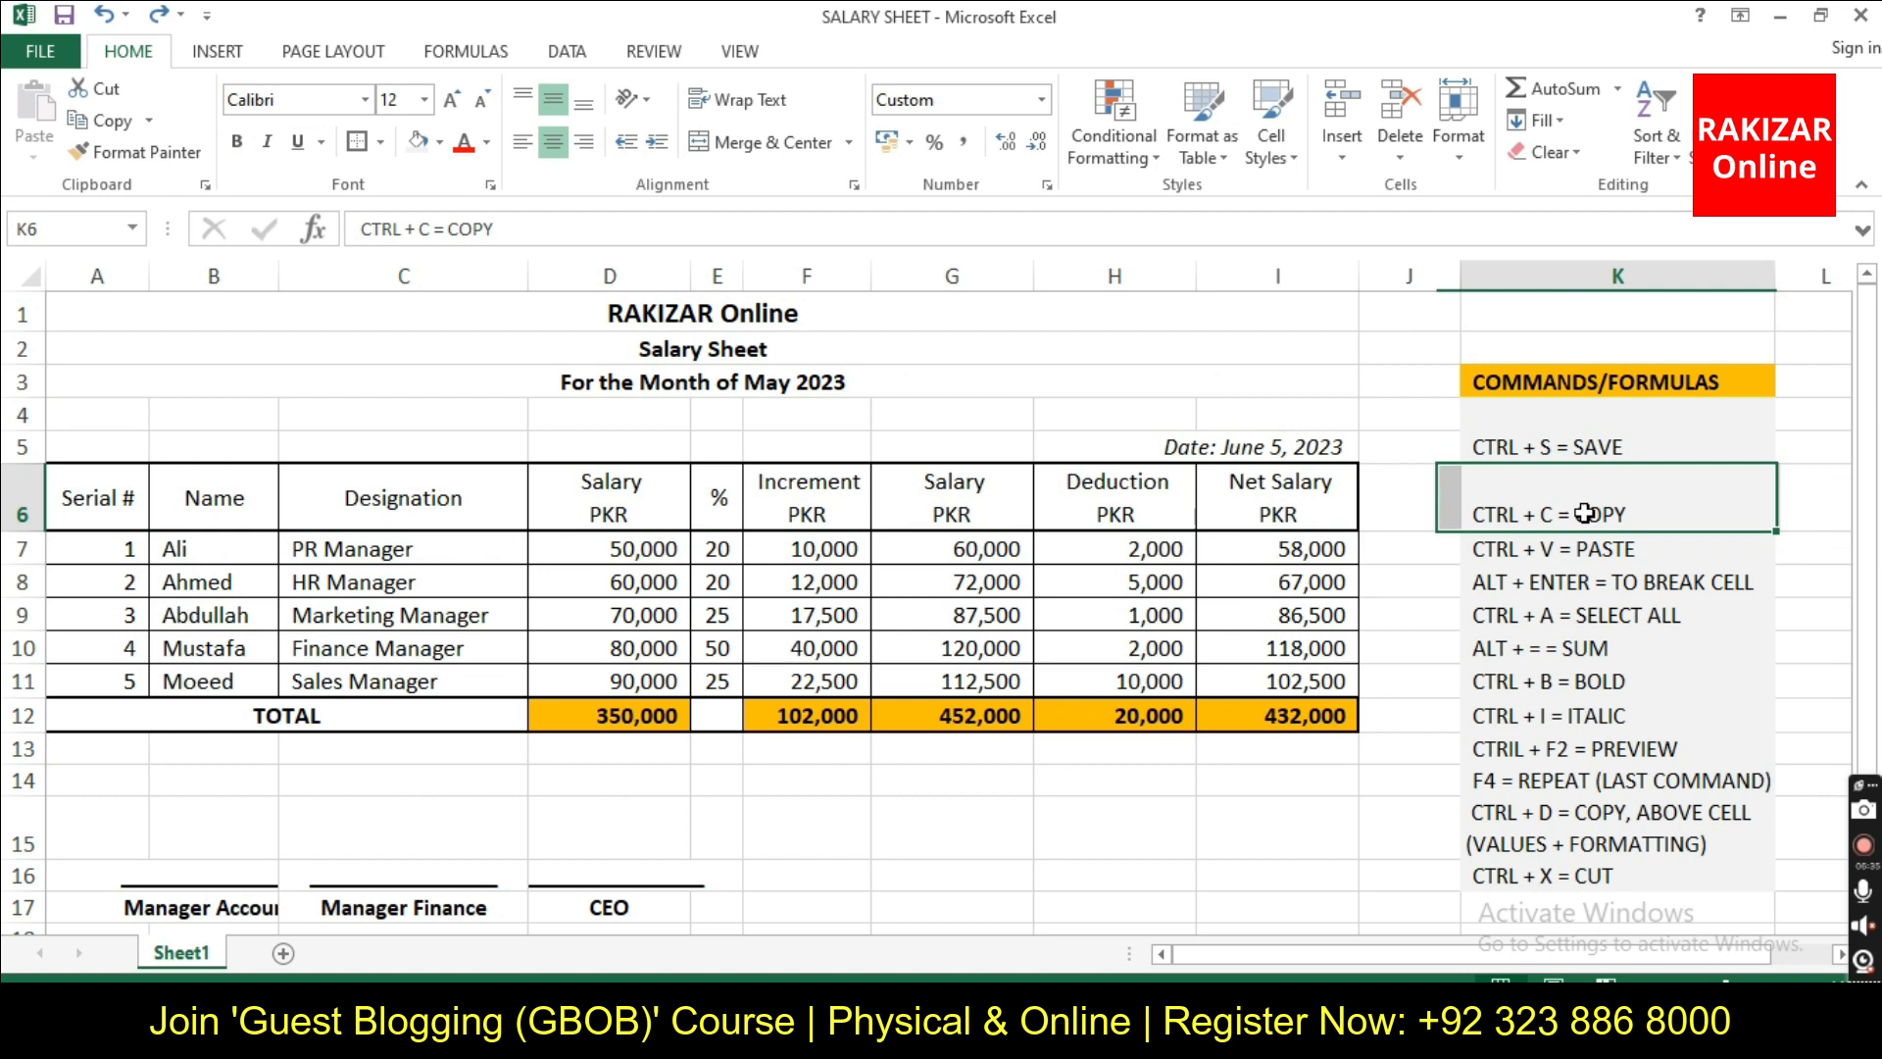
{"action": "key", "text": "ctrl+y"}
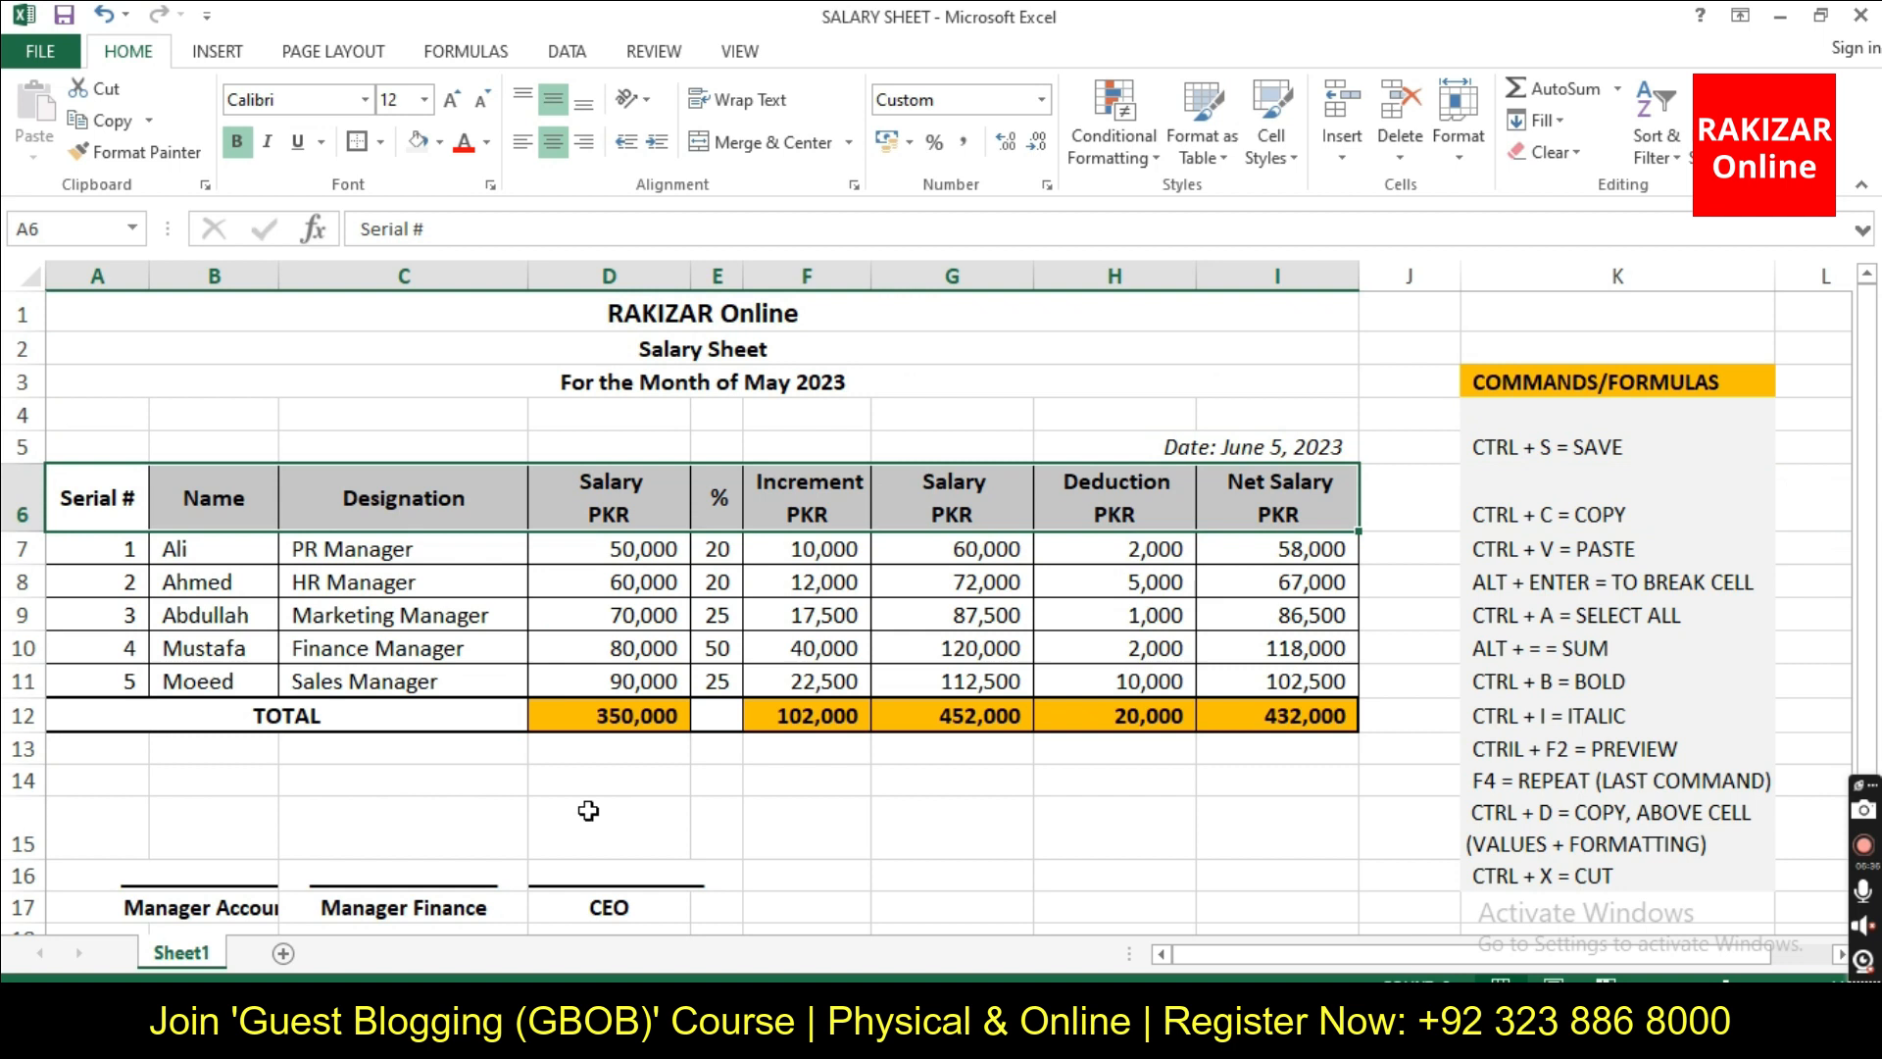
Fill cell E12 with the total row's orange and space the Manager Finance and CEO signature blocks out across the table's width
{"action": "left_click", "coordinate": [716, 716]}
{"action": "left_click", "coordinate": [439, 142]}
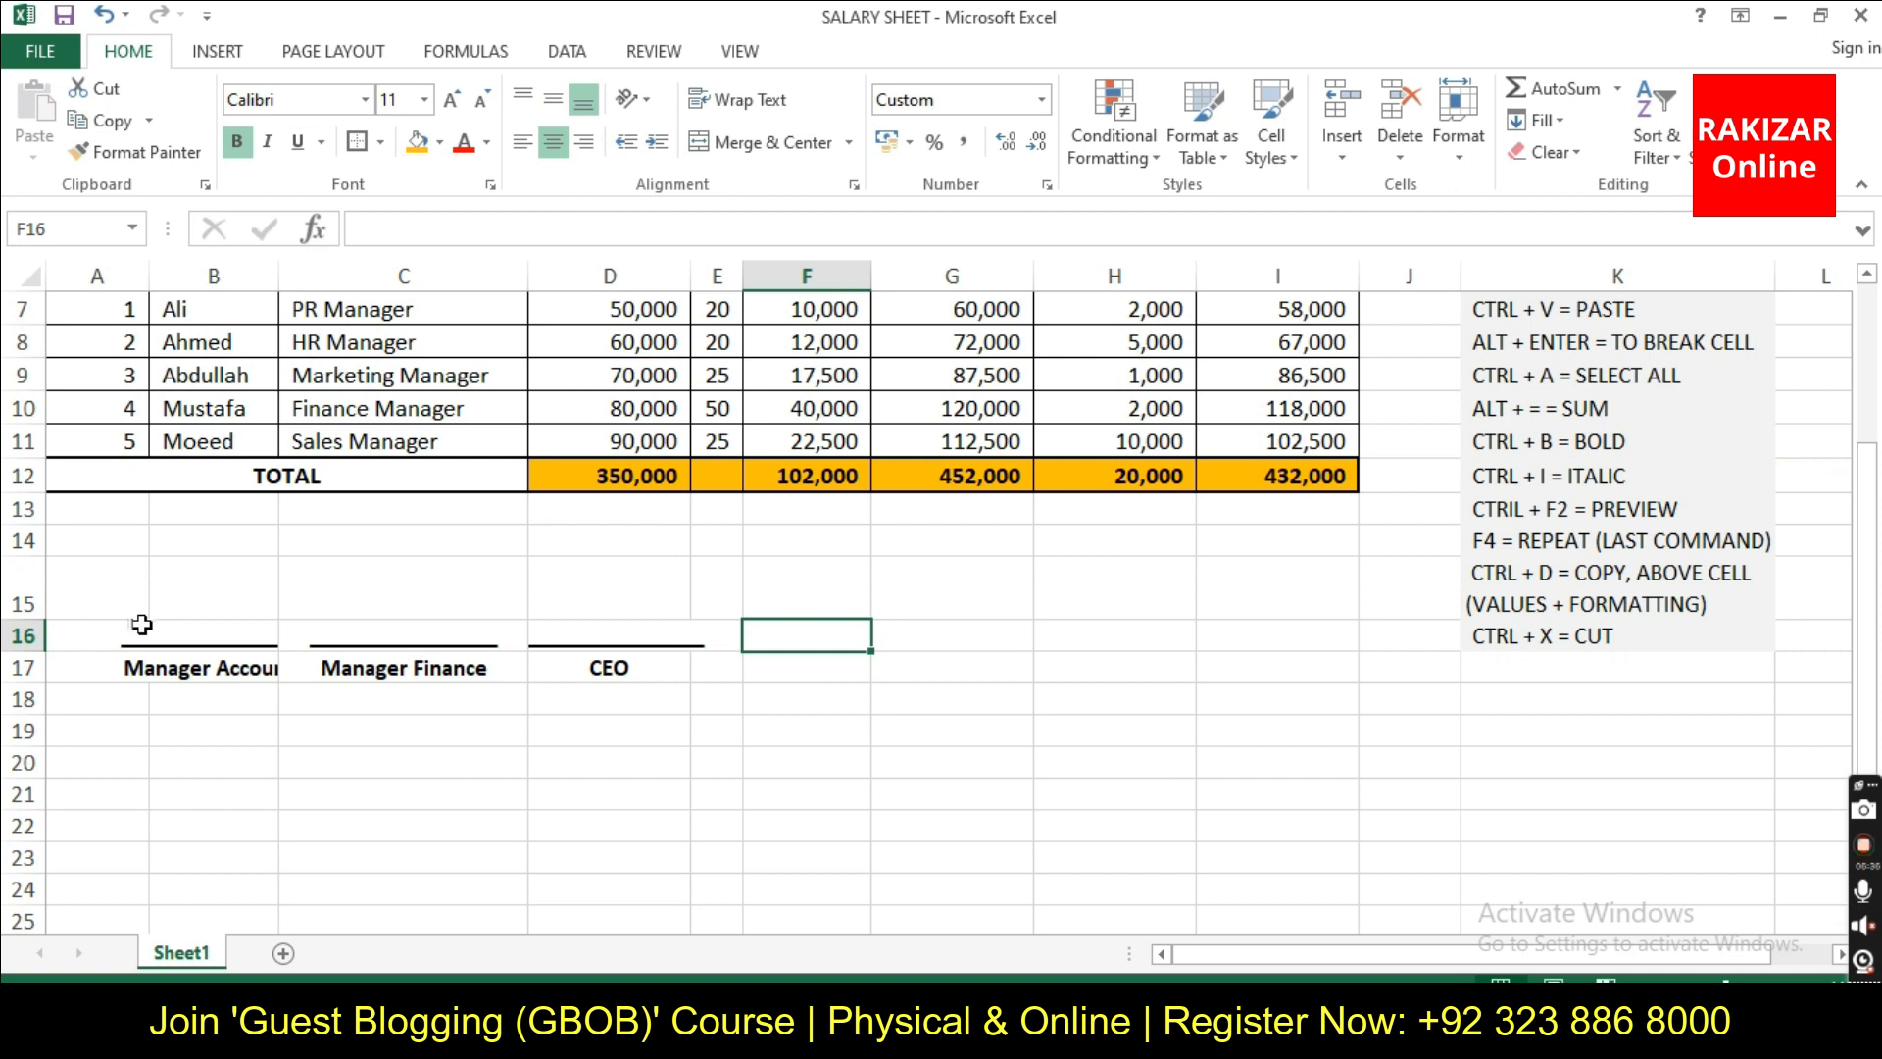
{"action": "key", "text": "ctrl+z"}
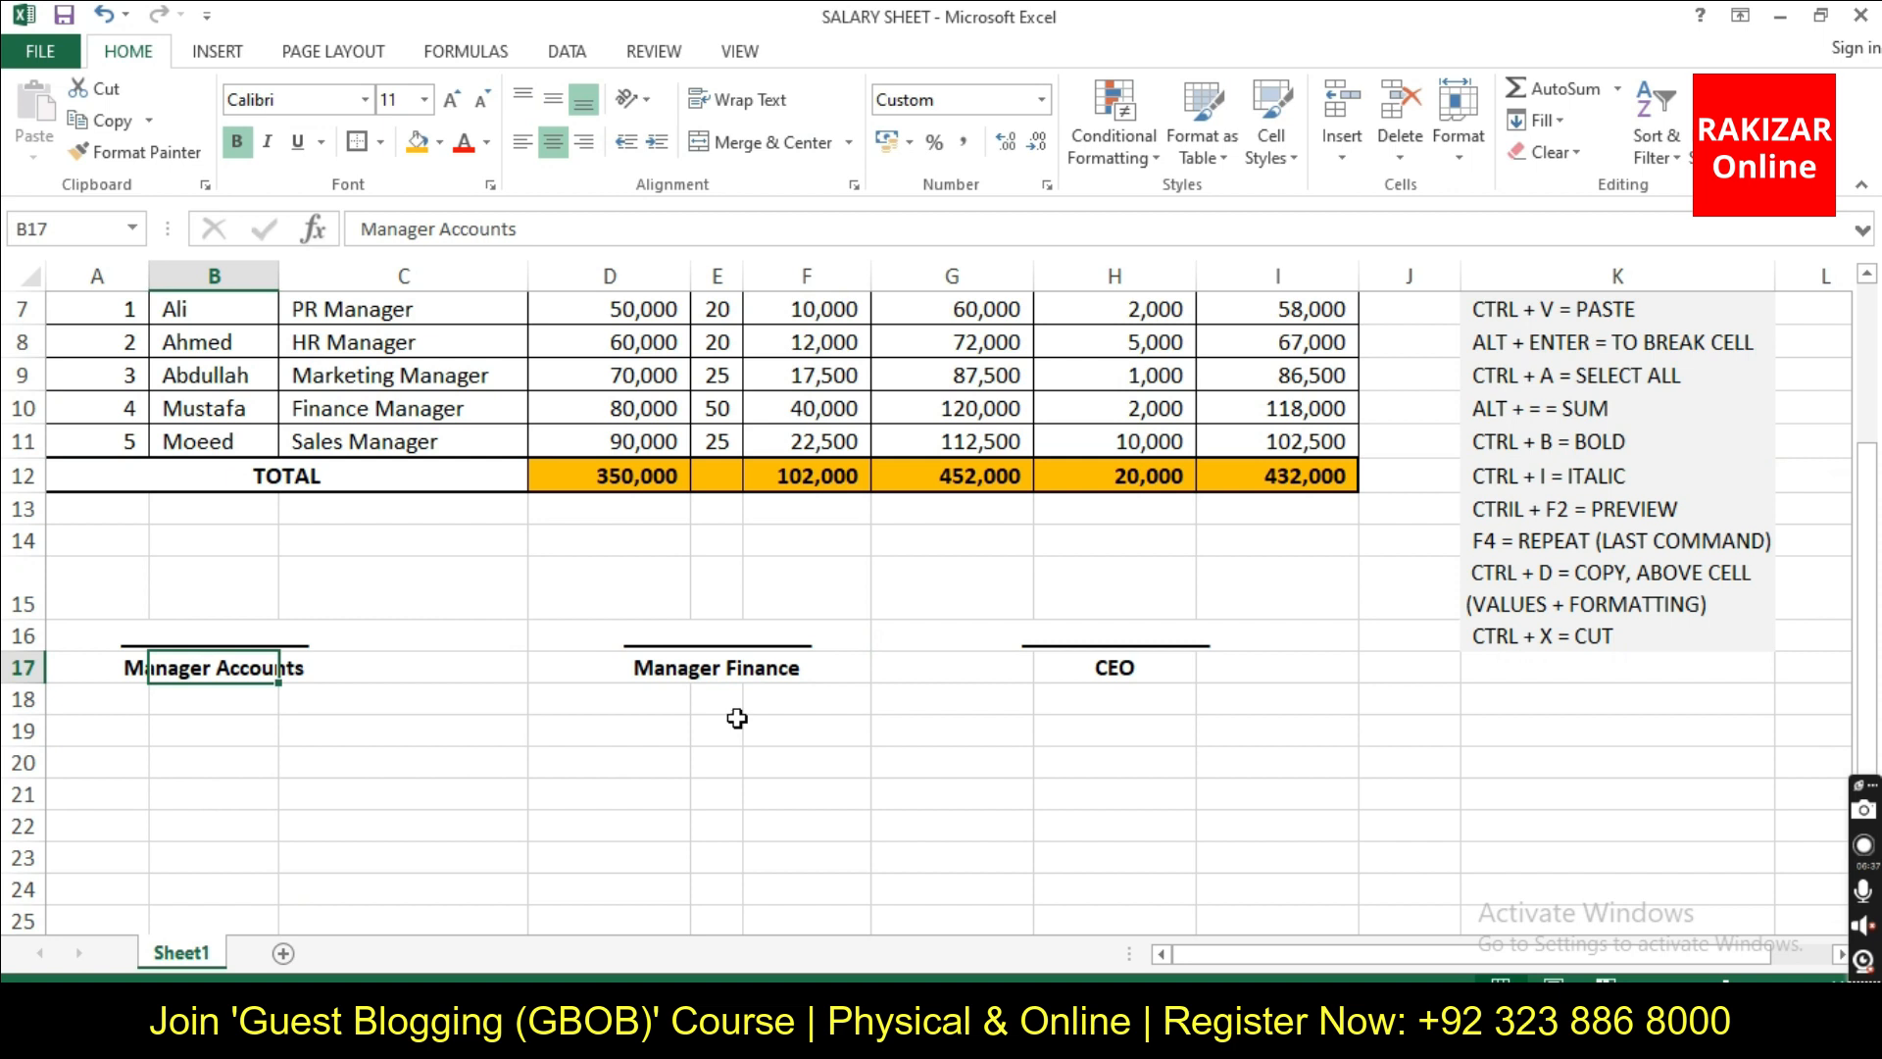
Mark the Manager Finance signature block with a rectangle on the PicPick whiteboard
{"action": "key", "text": "alt+w"}
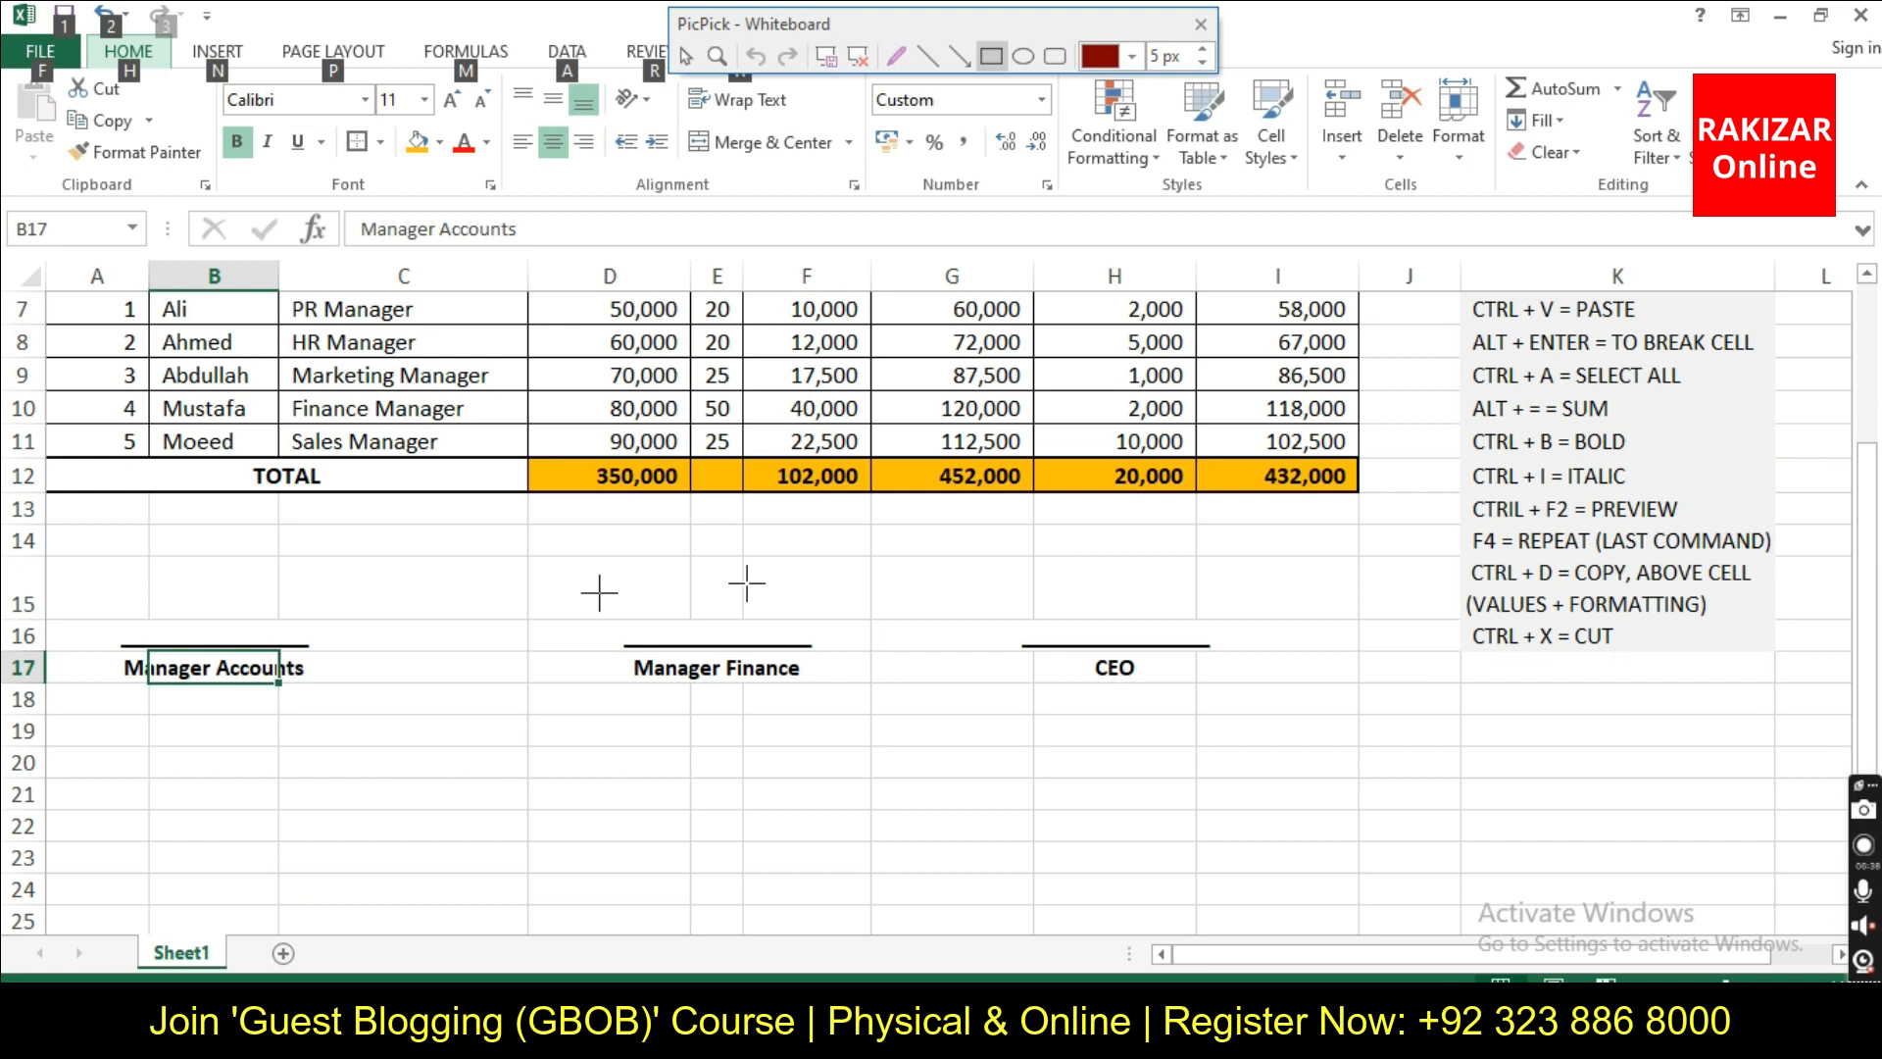
{"action": "left_click_drag", "start_coordinate": [600, 593], "coordinate": [832, 738]}
{"action": "left_click_drag", "start_coordinate": [668, 793], "coordinate": [753, 878]}
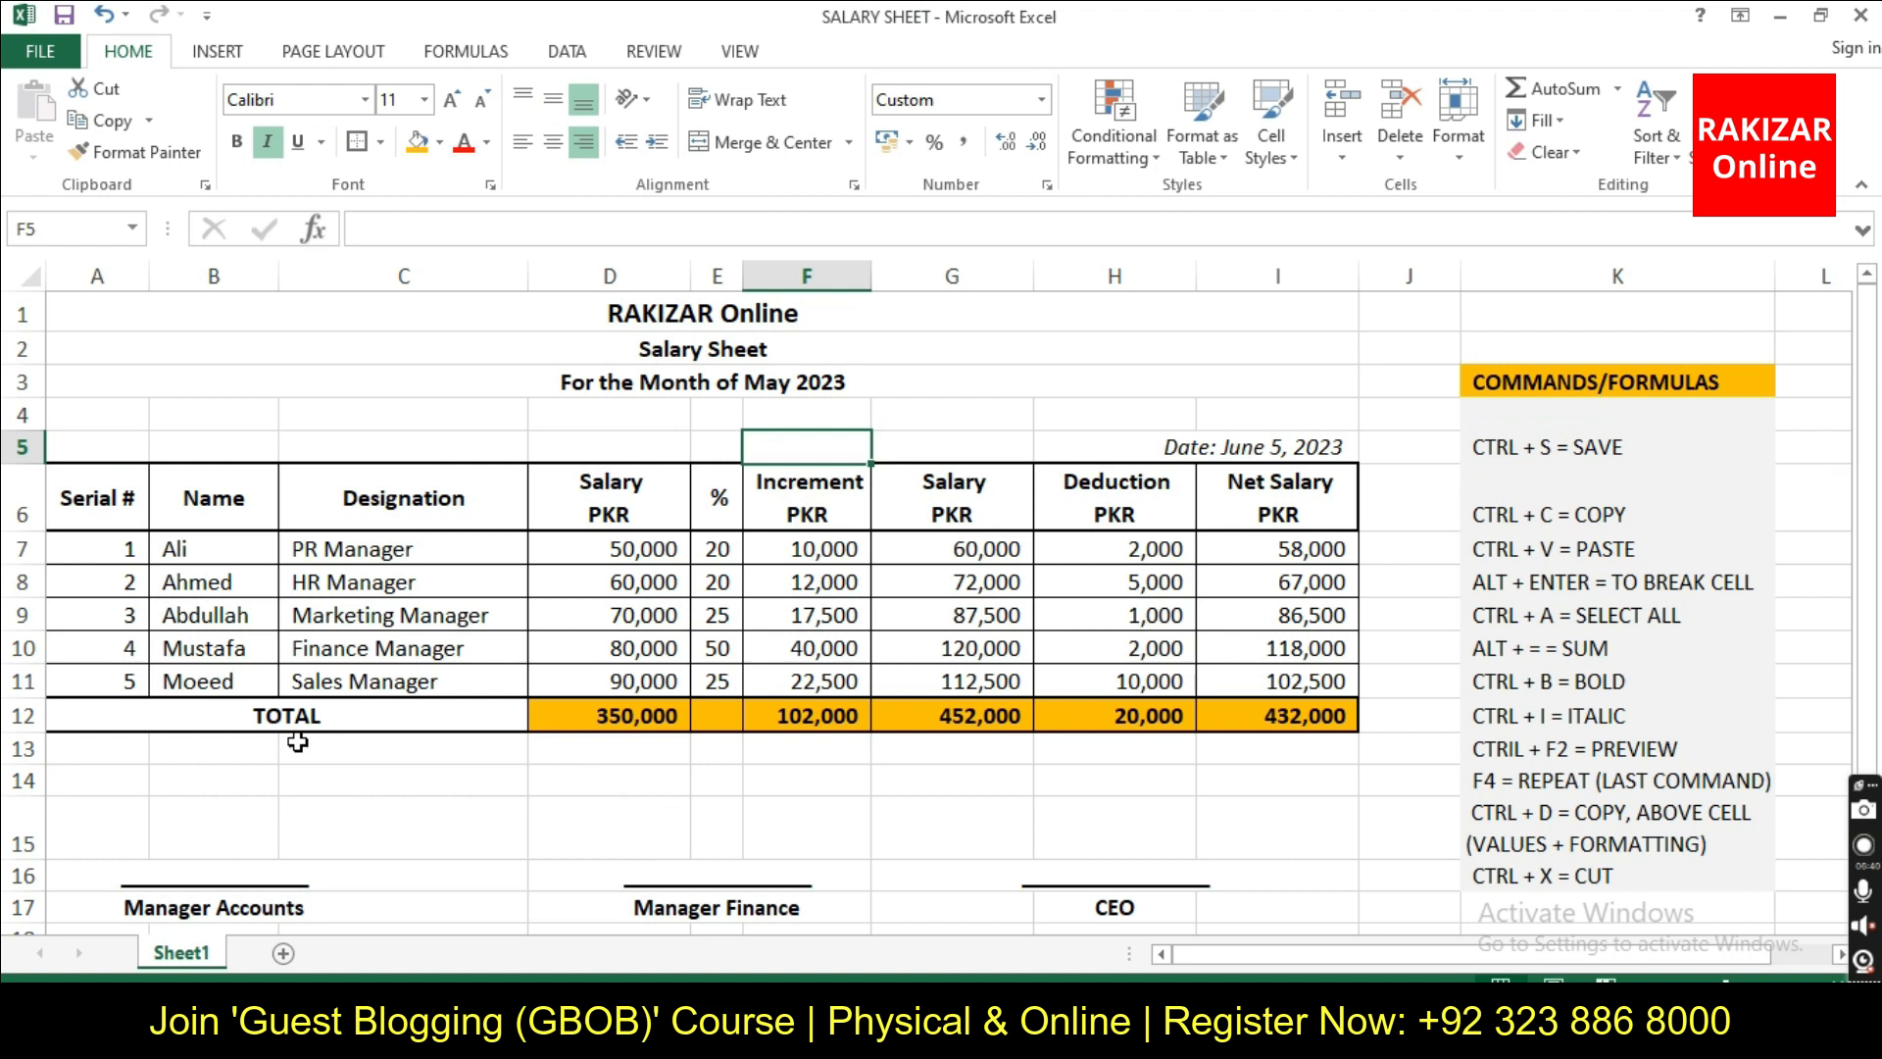
Draw two red whiteboard arrows pointing down to the sheet tab area and close the whiteboard
{"action": "key", "text": "alt+w"}
{"action": "left_click_drag", "start_coordinate": [249, 765], "coordinate": [210, 885]}
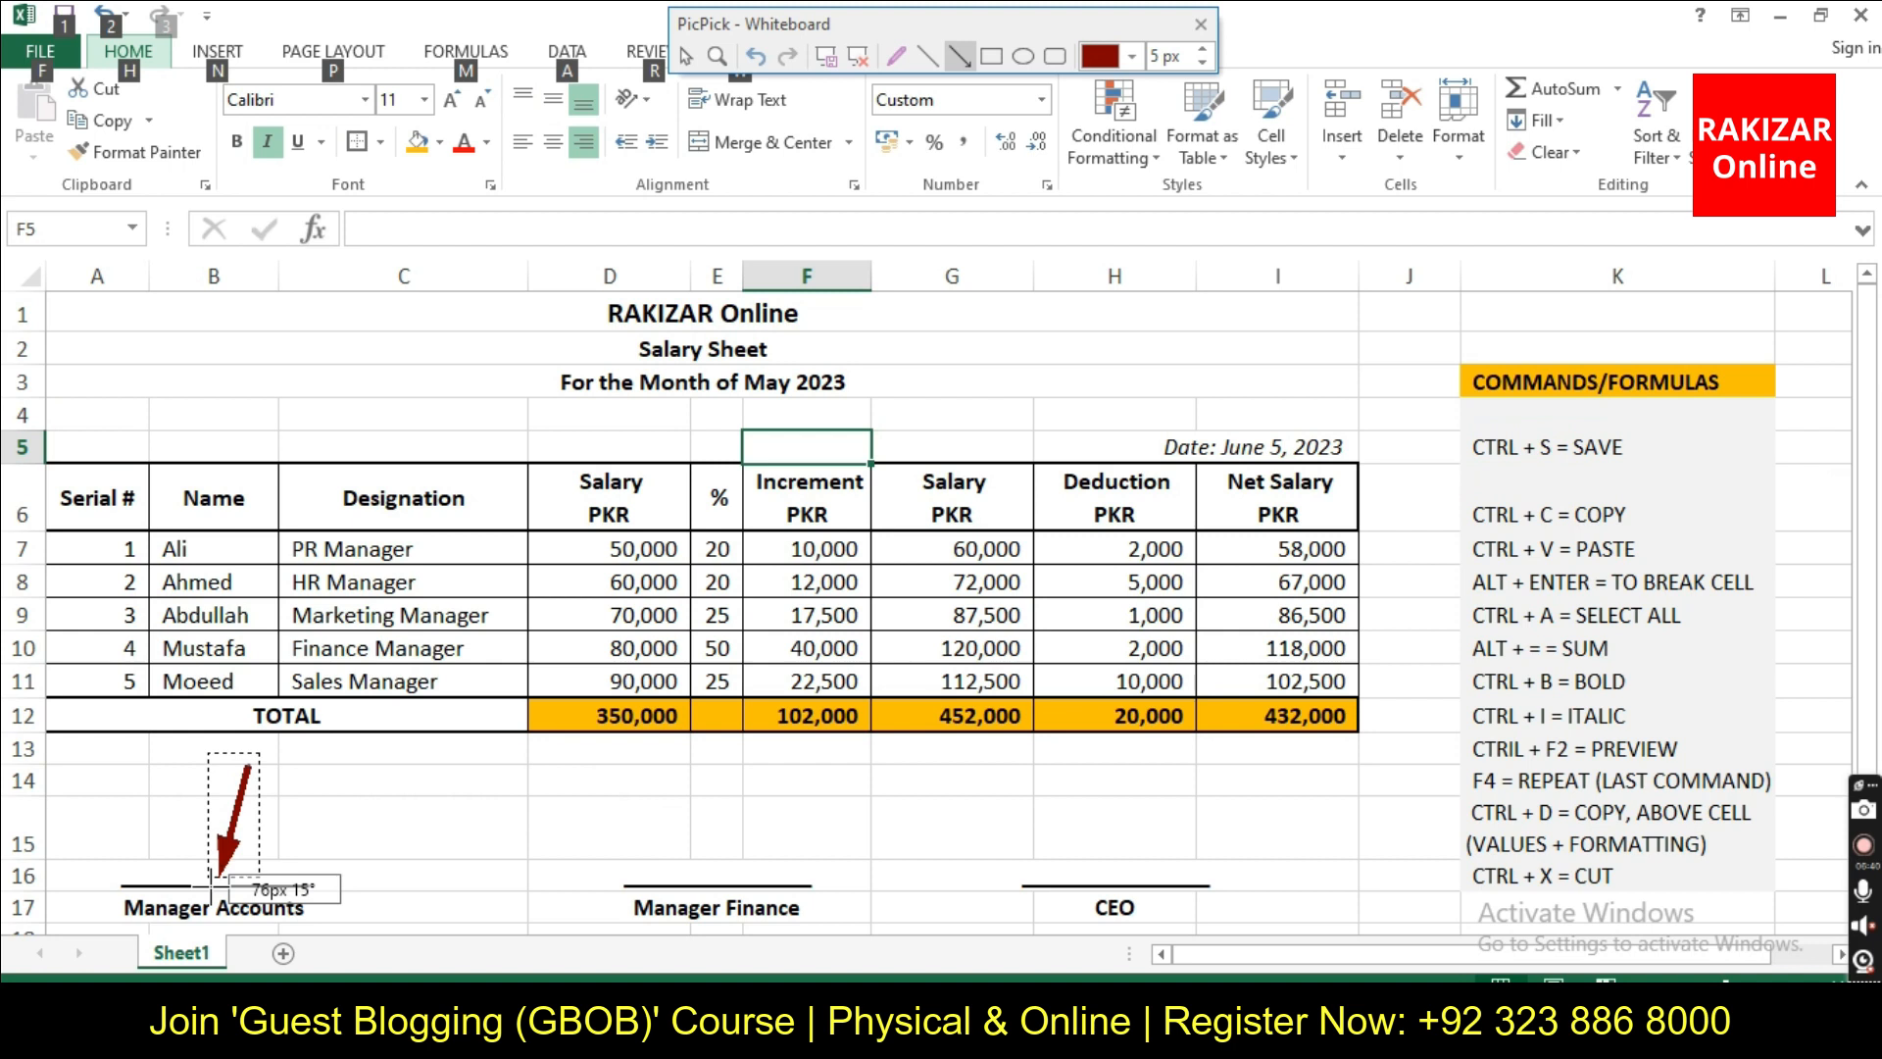
{"action": "left_click_drag", "start_coordinate": [211, 885], "coordinate": [196, 926]}
{"action": "left_click_drag", "start_coordinate": [343, 781], "coordinate": [304, 927]}
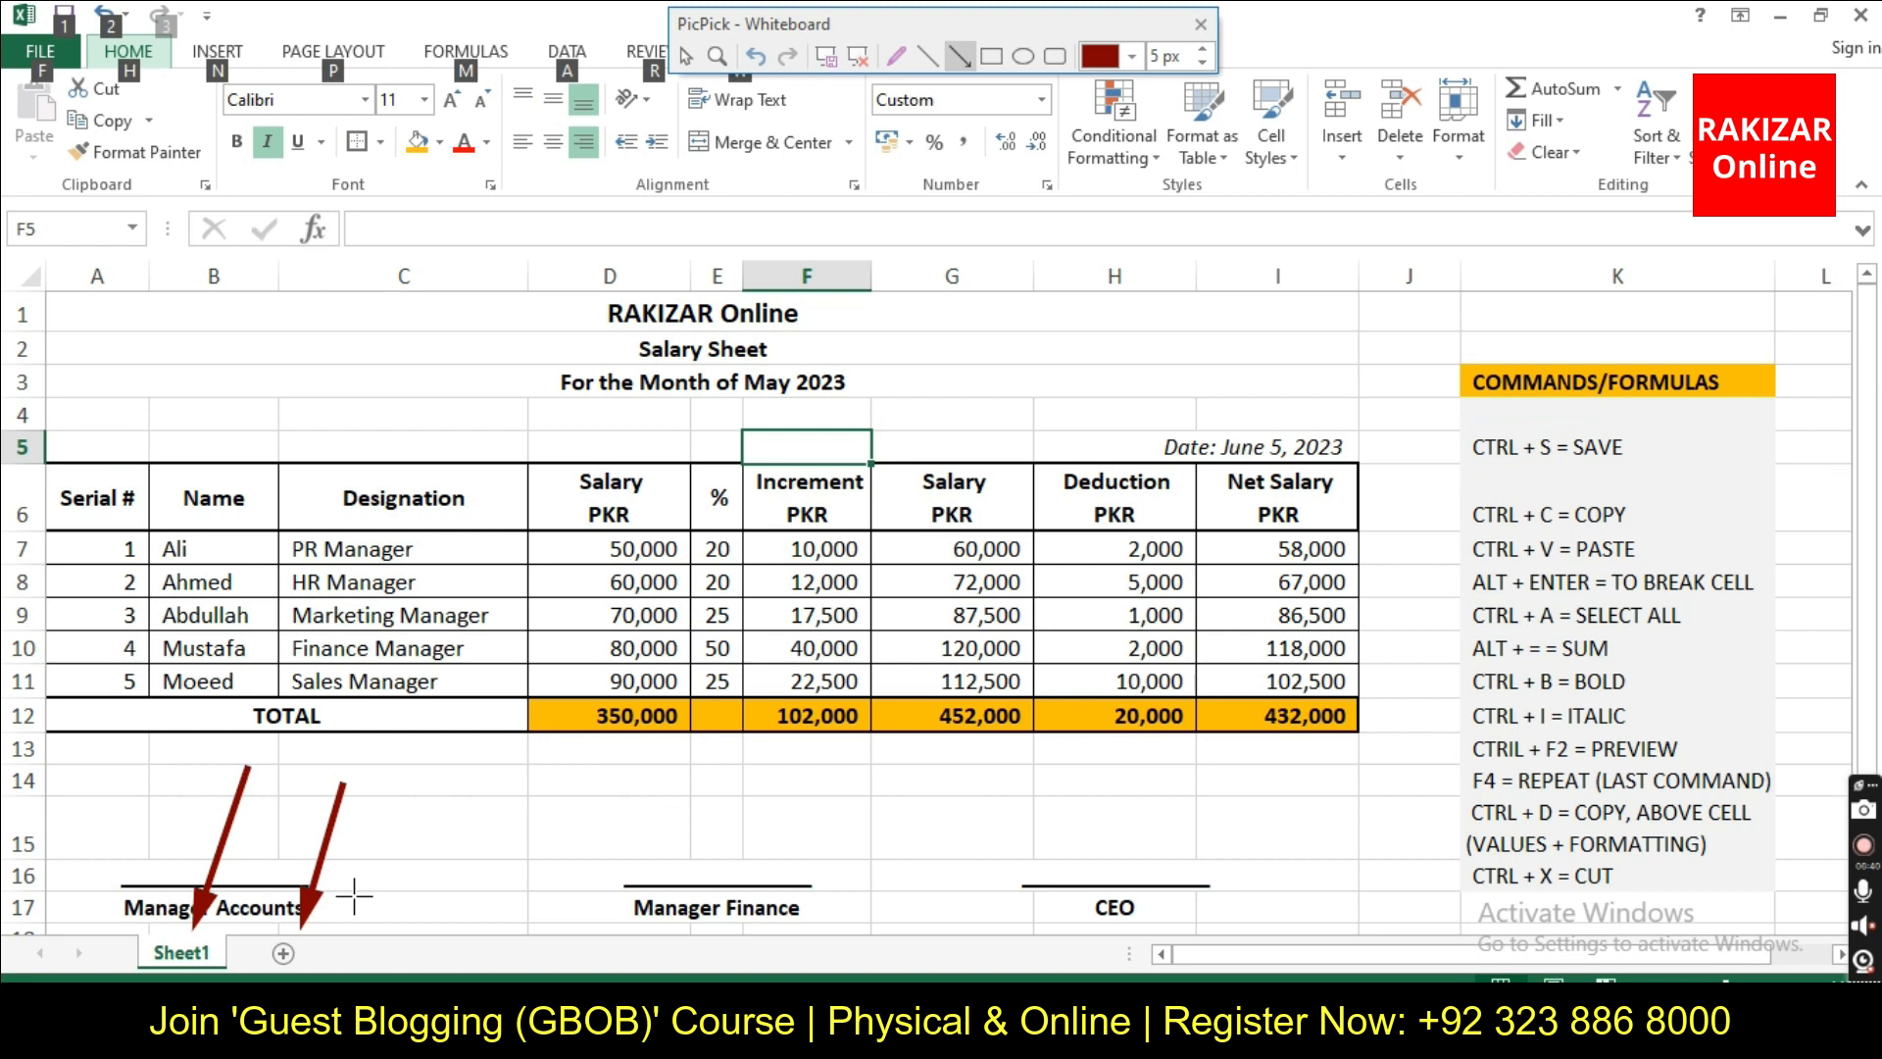
{"action": "key", "text": "Escape"}
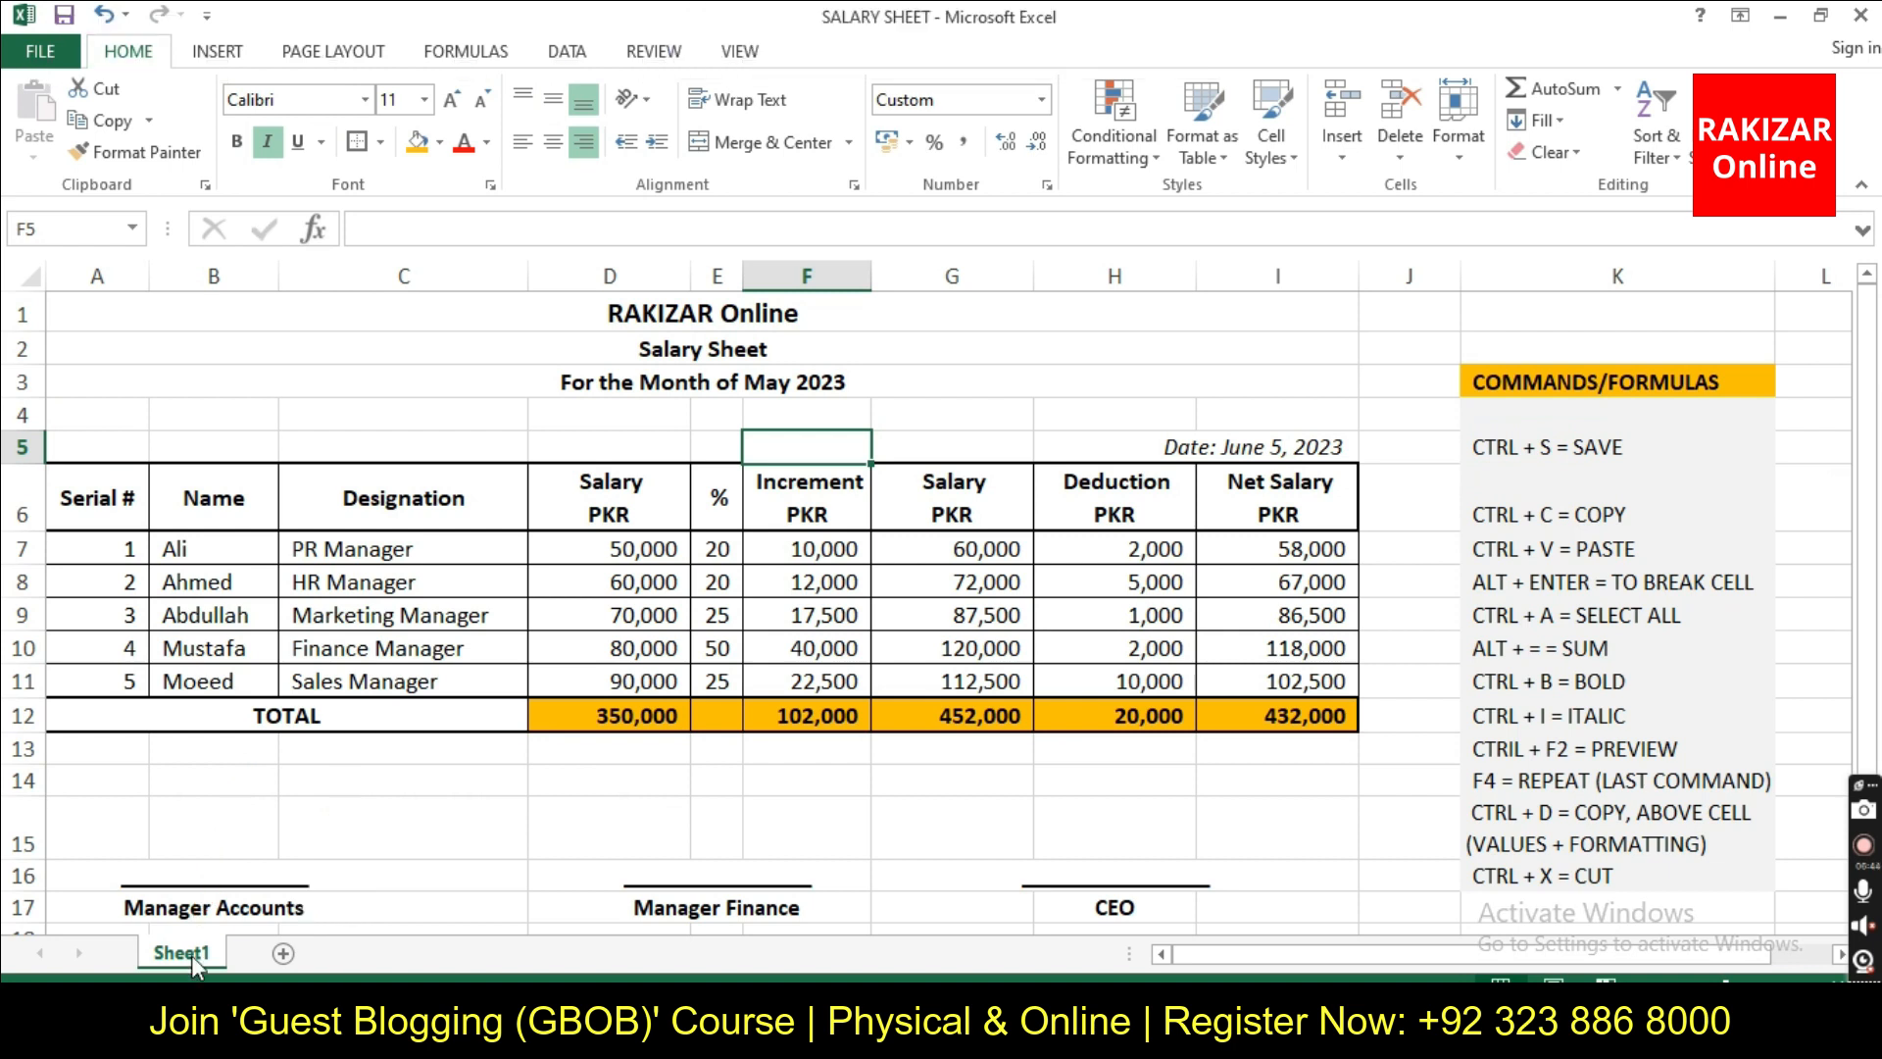
Rename the worksheet Sheet1 as "SALARY - MAY 2023"
{"action": "double_click", "coordinate": [182, 953]}
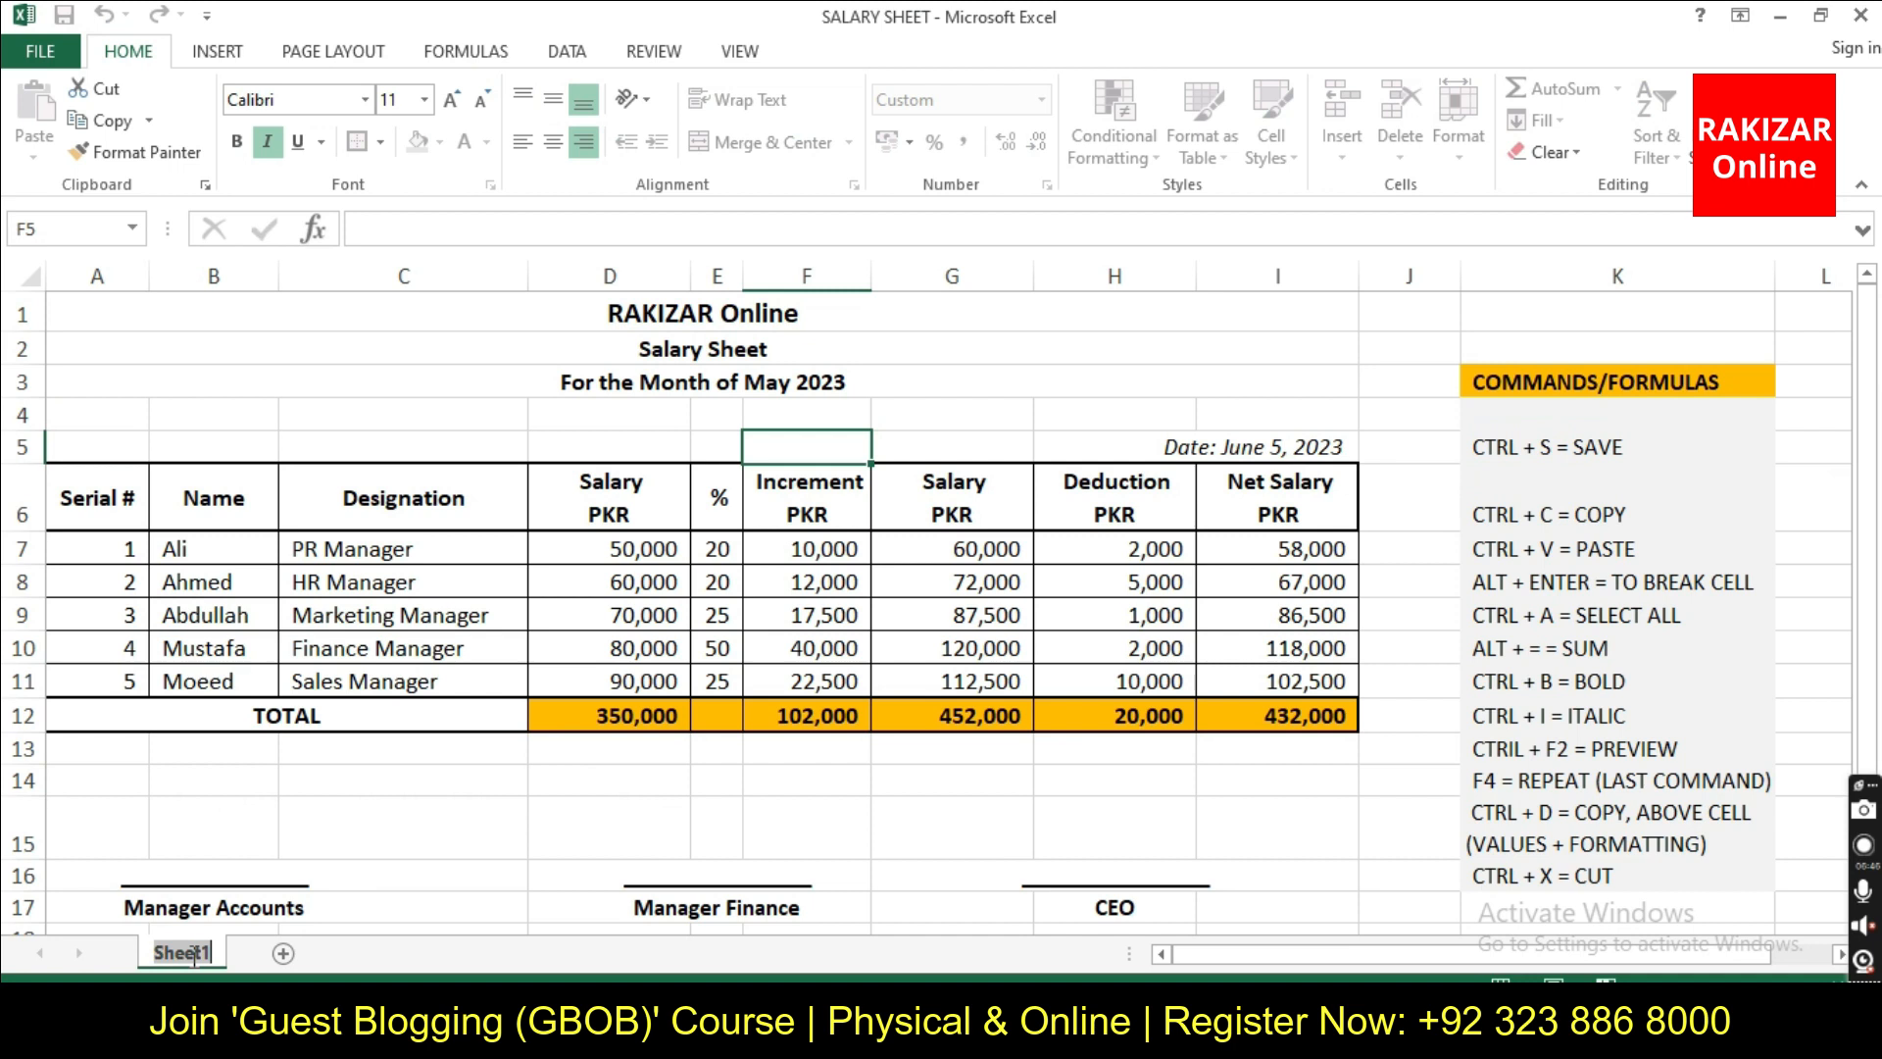
{"action": "type", "text": "SALARY - MAY"}
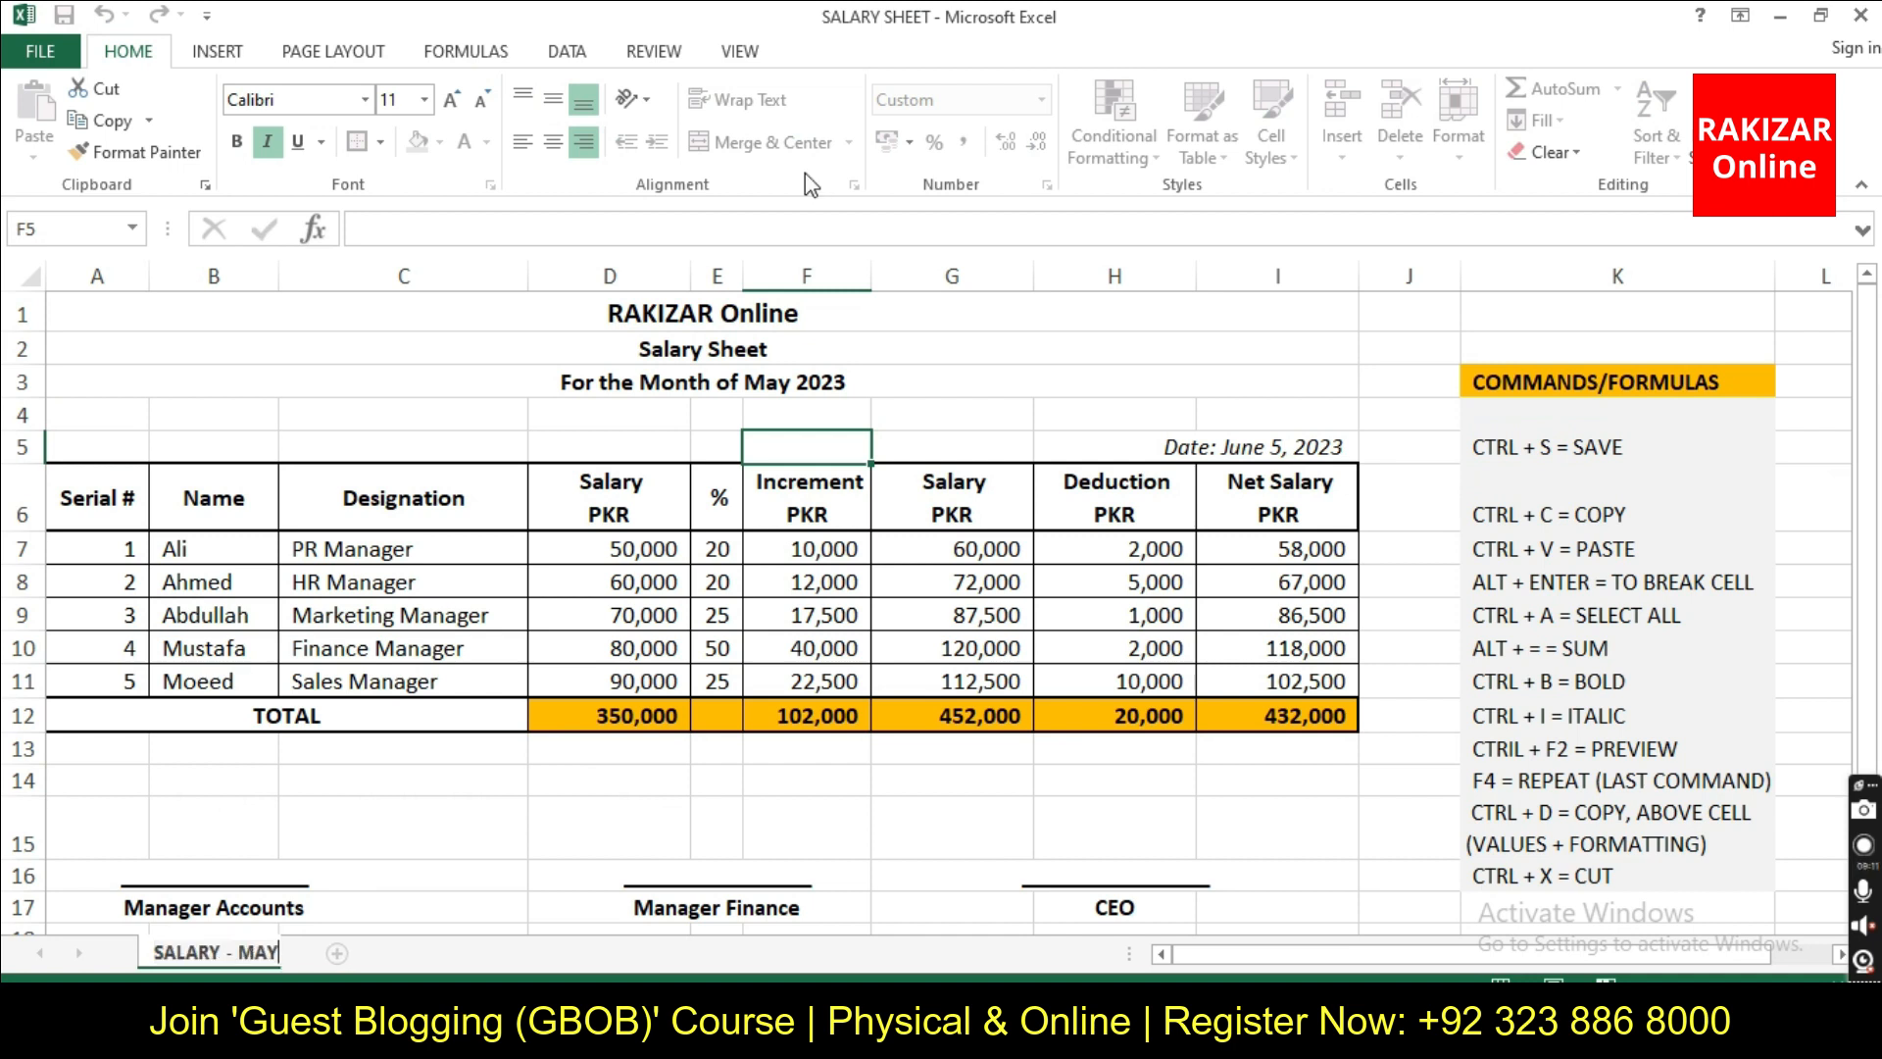
{"action": "type", "text": " 2023"}
{"action": "key", "text": "Return"}
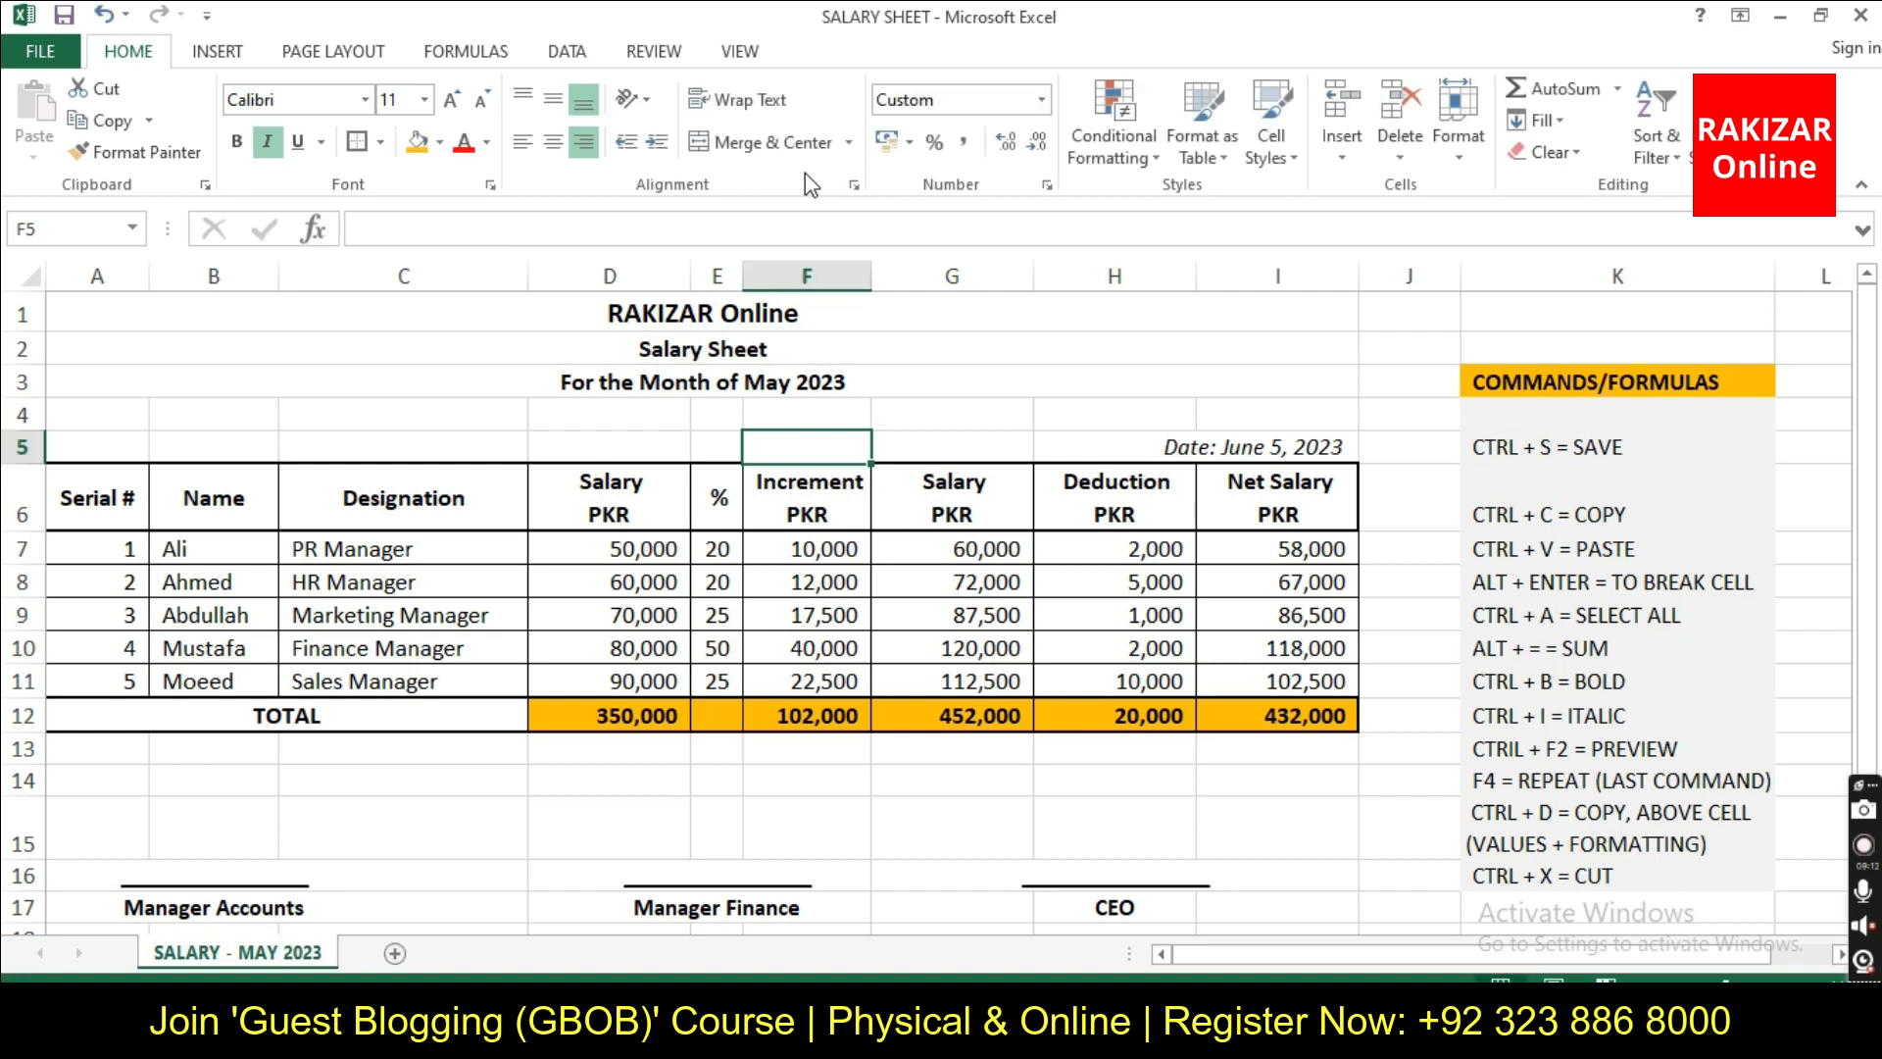
Set the tab color of the SALARY - MAY 2023 sheet to orange
{"action": "right_click", "coordinate": [290, 957]}
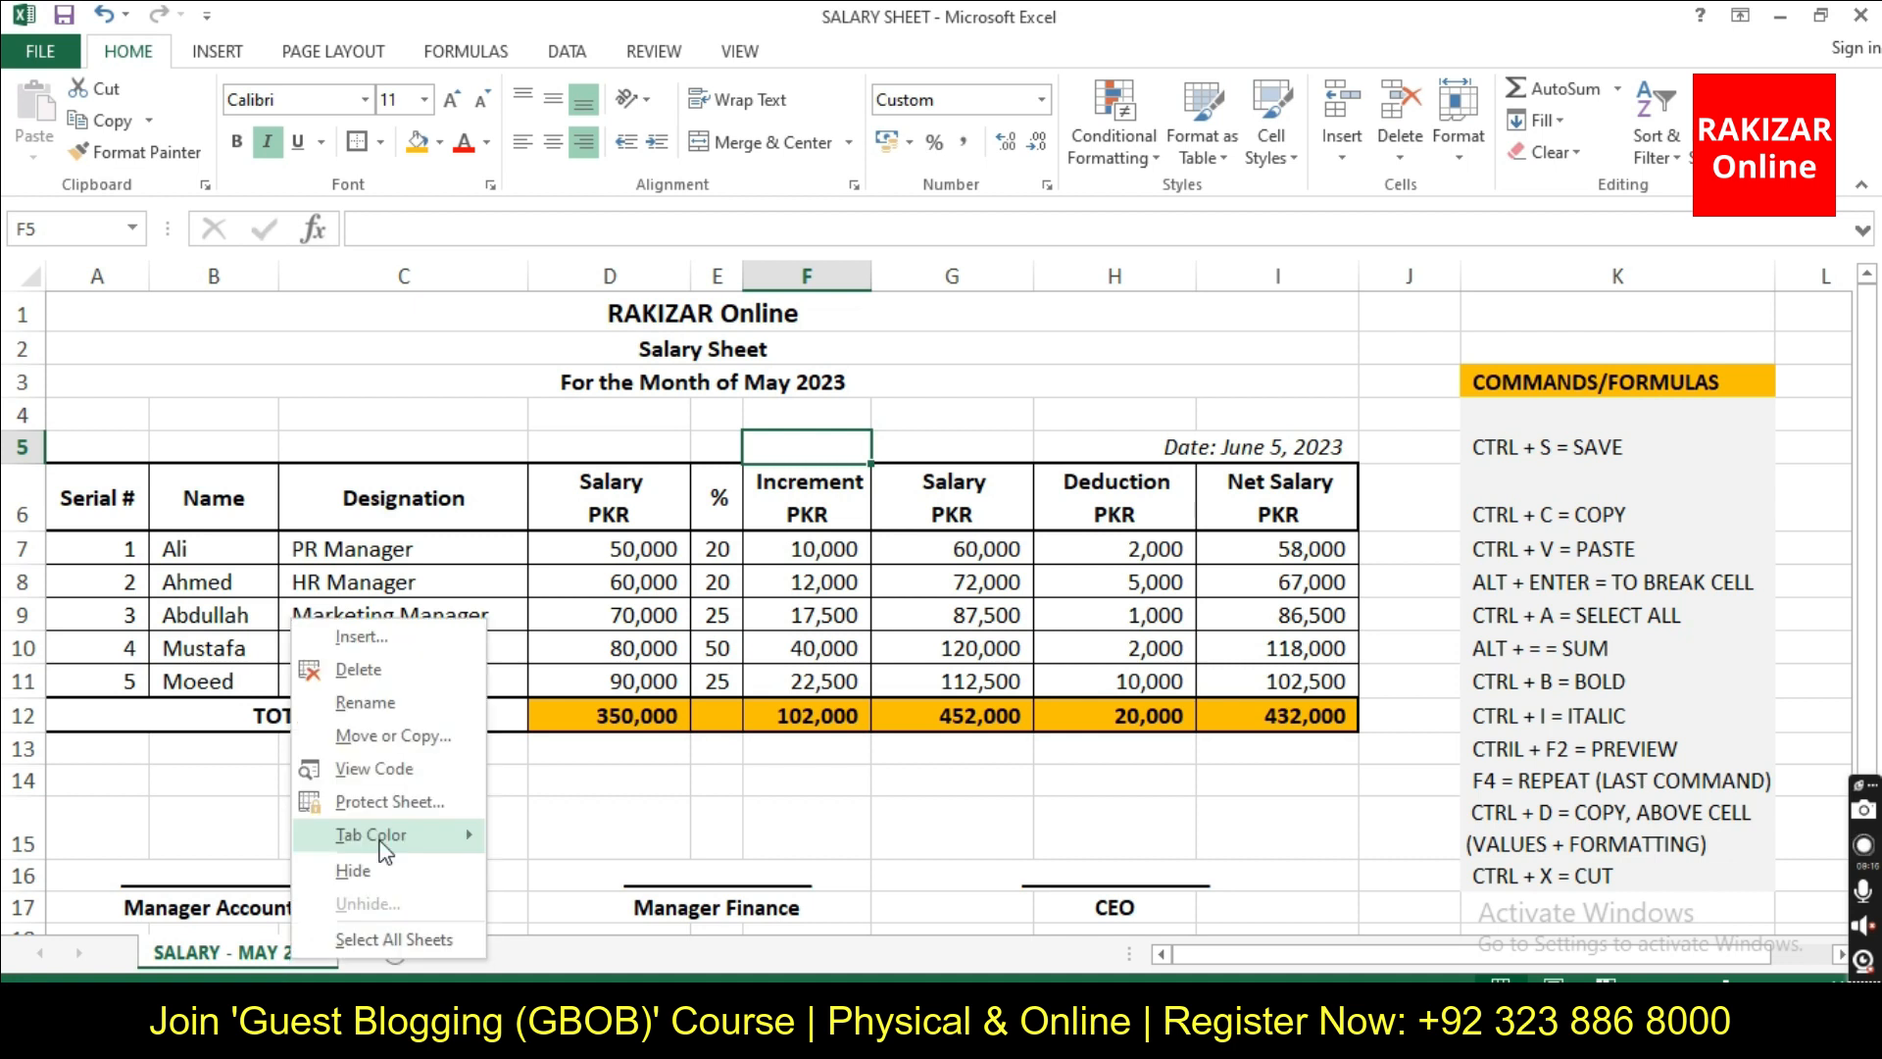
{"action": "mouse_move", "coordinate": [324, 836]}
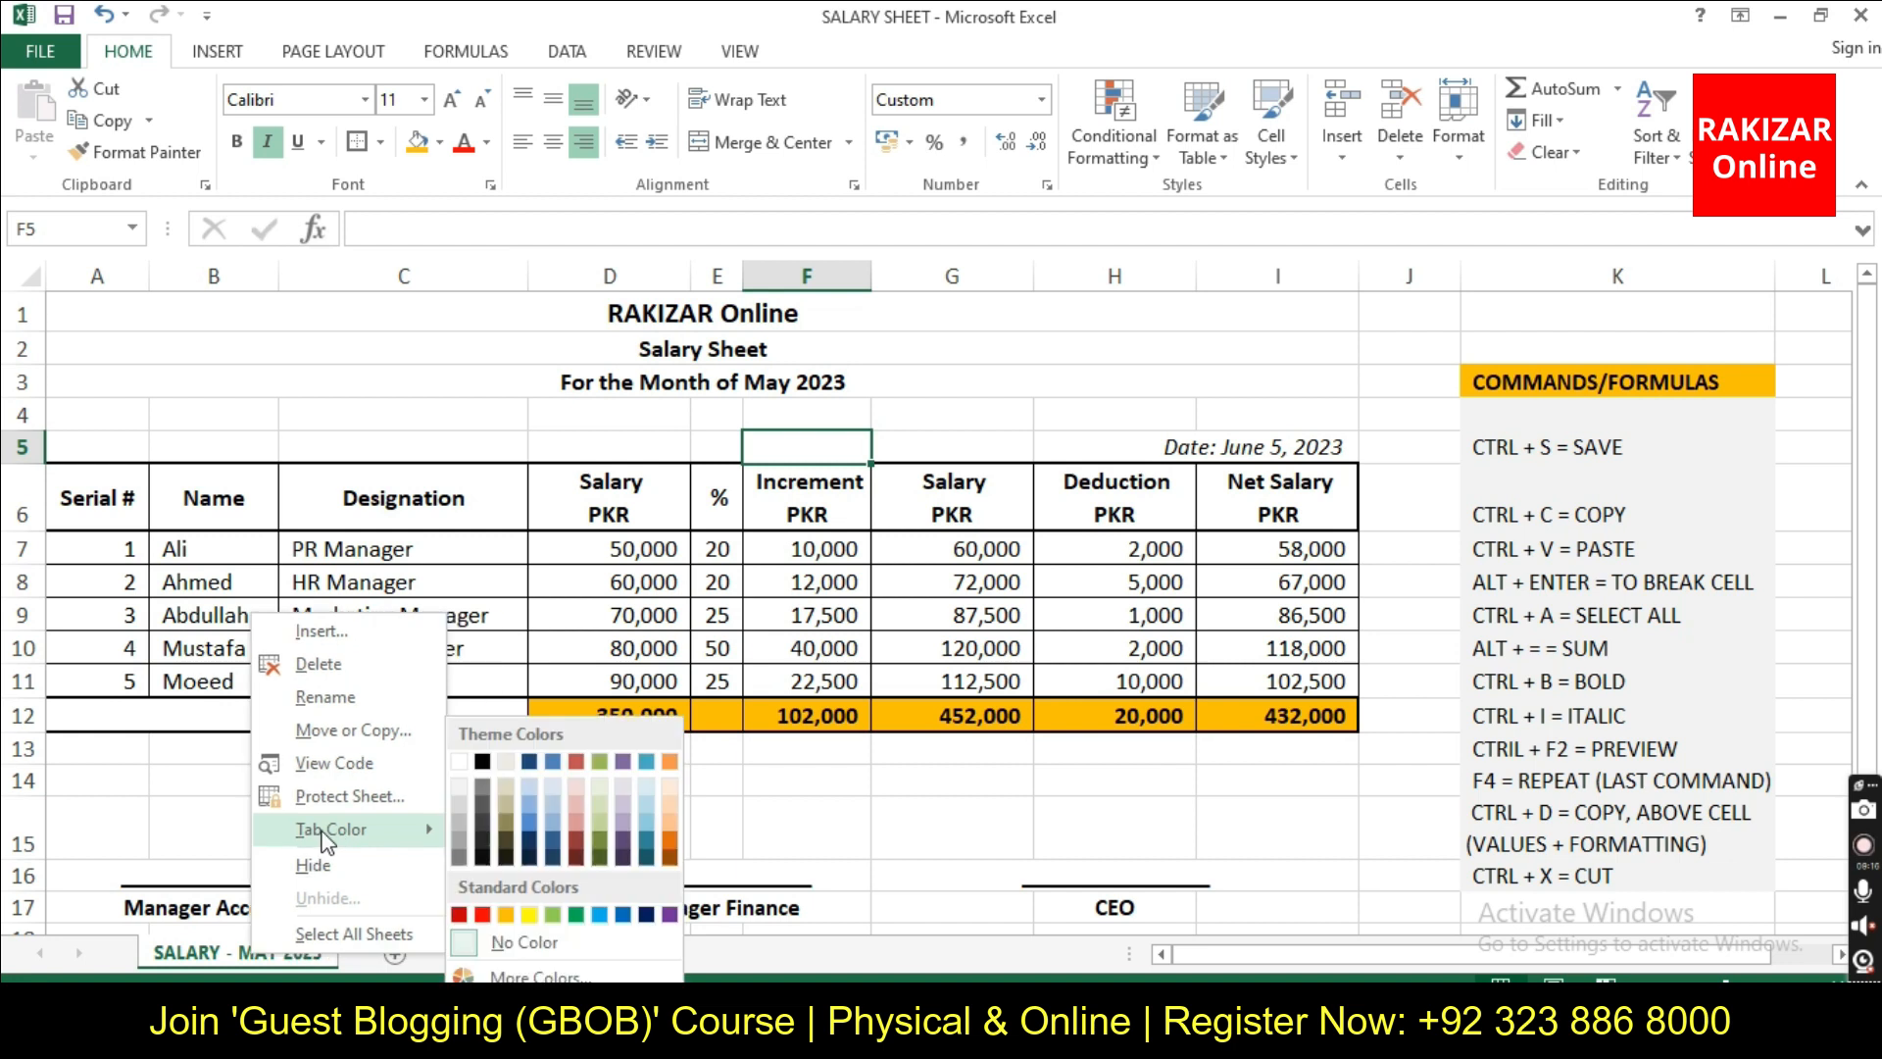
{"action": "left_click", "coordinate": [392, 859]}
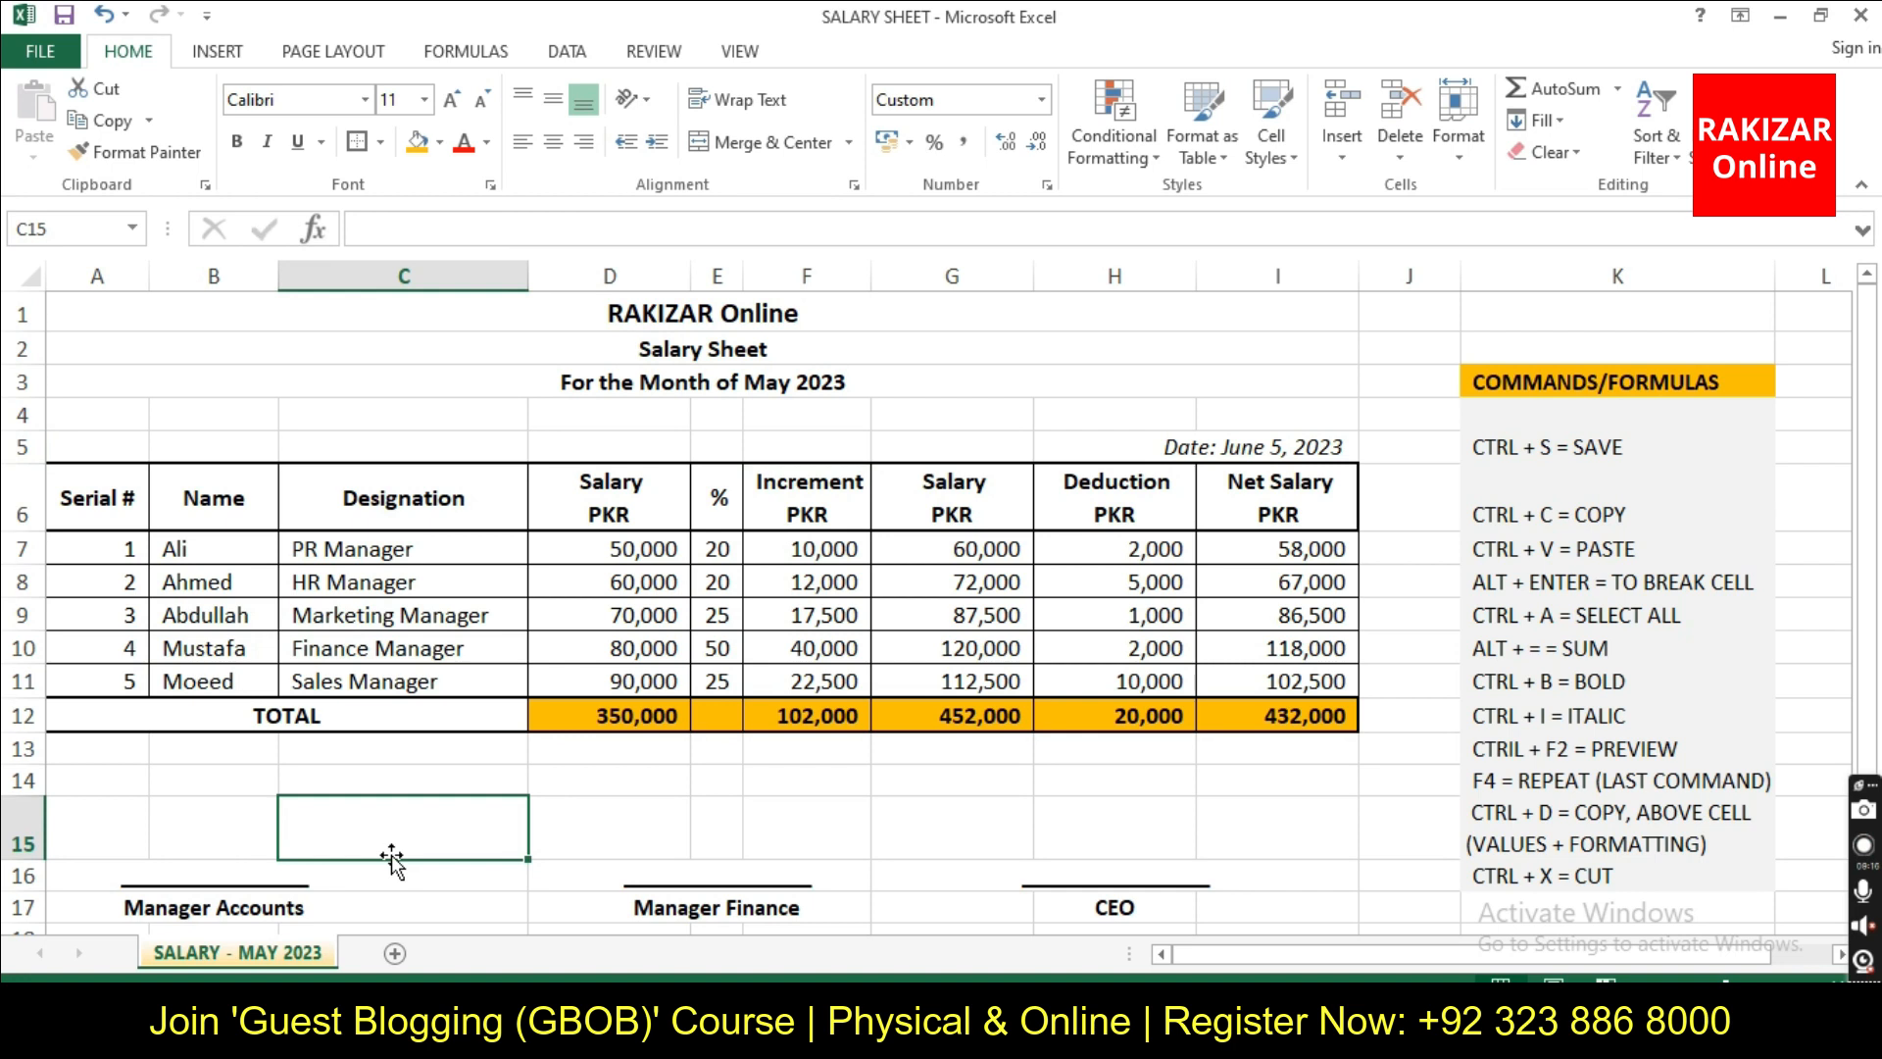
Create a copy of the SALARY - MAY 2023 sheet at the end of the SALARY SHEET.xlsx workbook
{"action": "left_click_drag", "start_coordinate": [676, 349], "coordinate": [958, 659]}
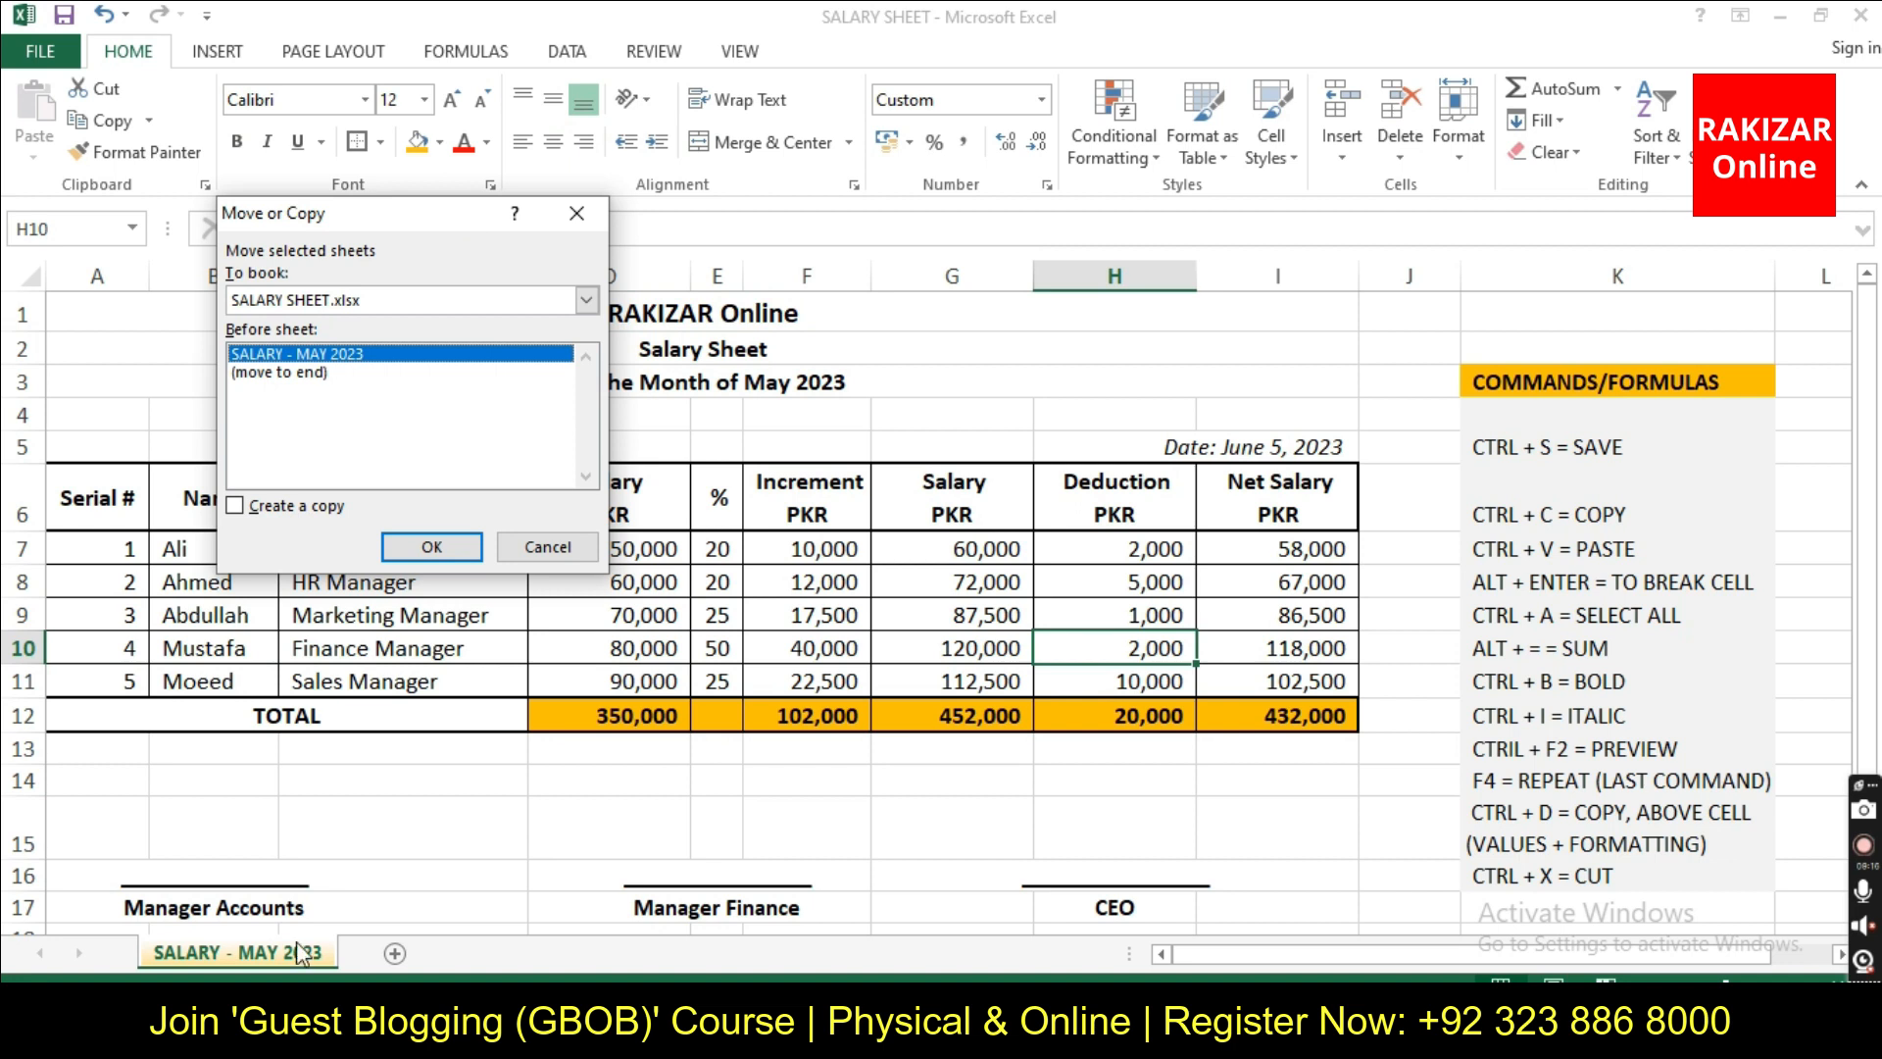
{"action": "left_click", "coordinate": [297, 441]}
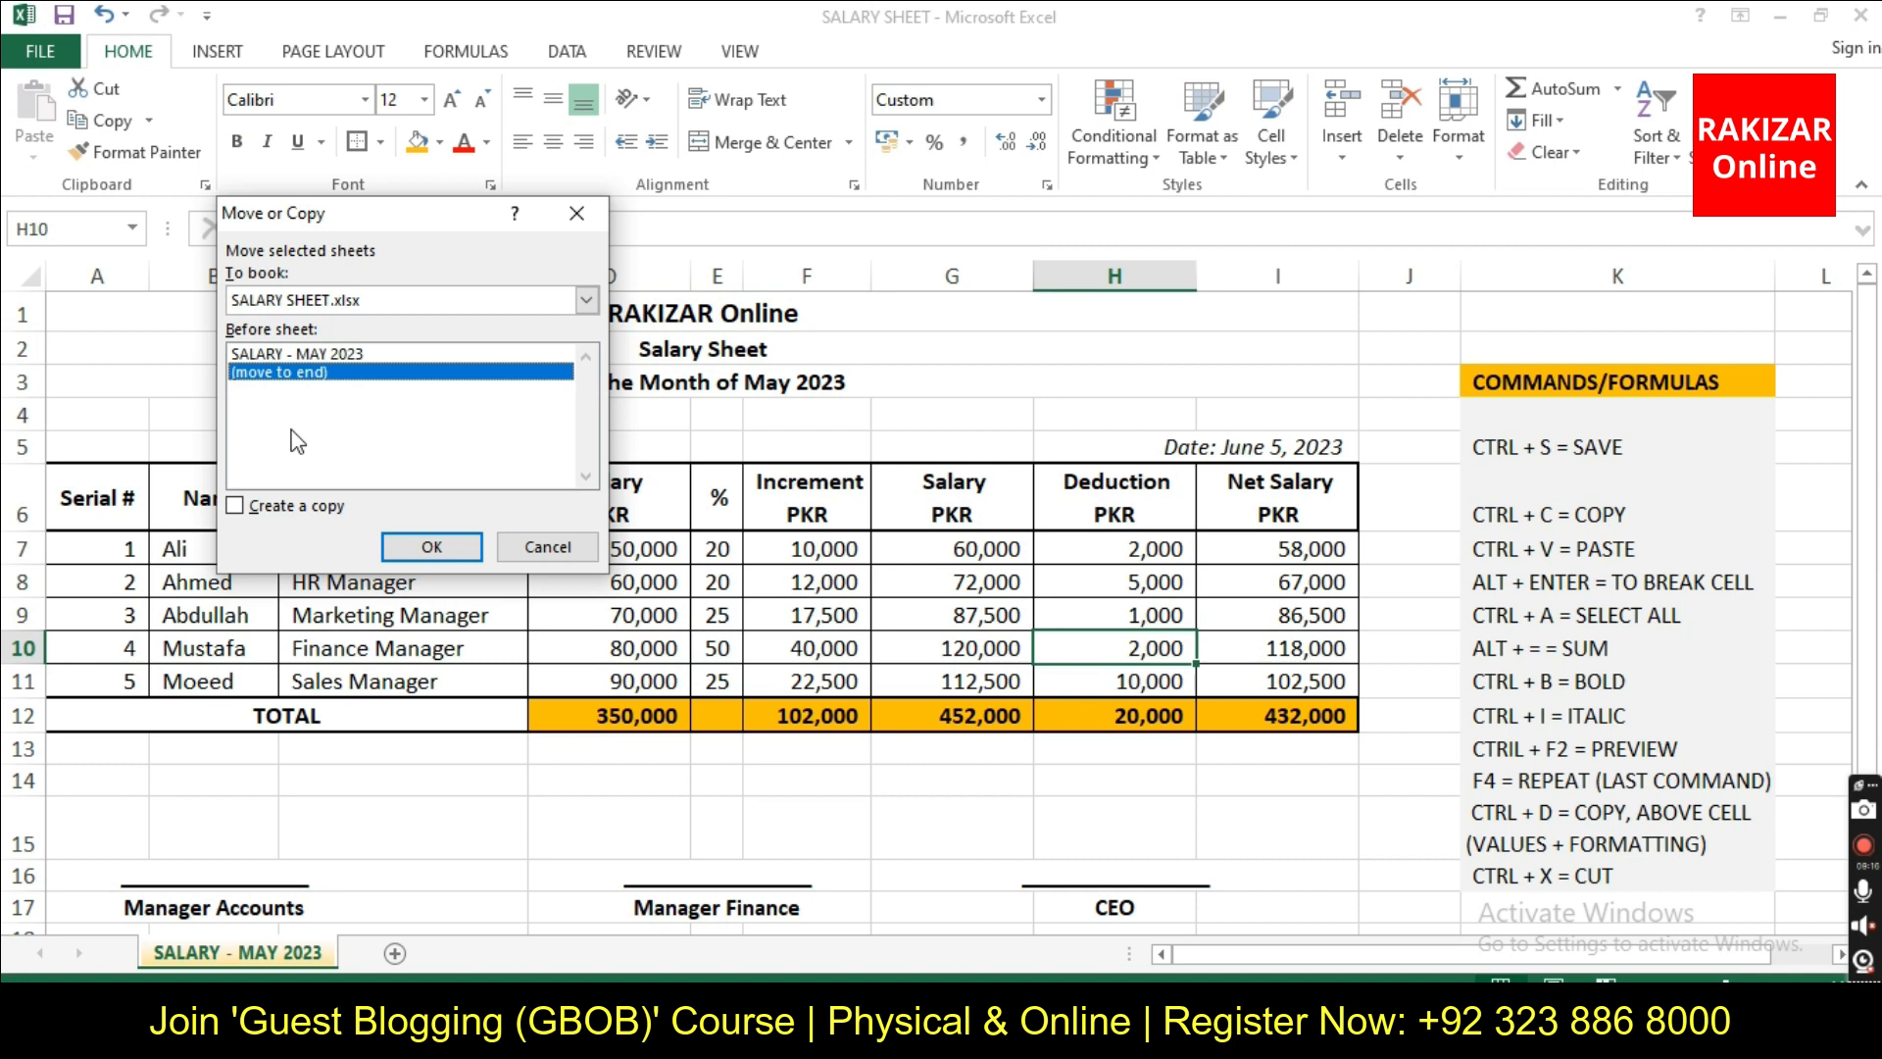
{"action": "left_click", "coordinate": [235, 505]}
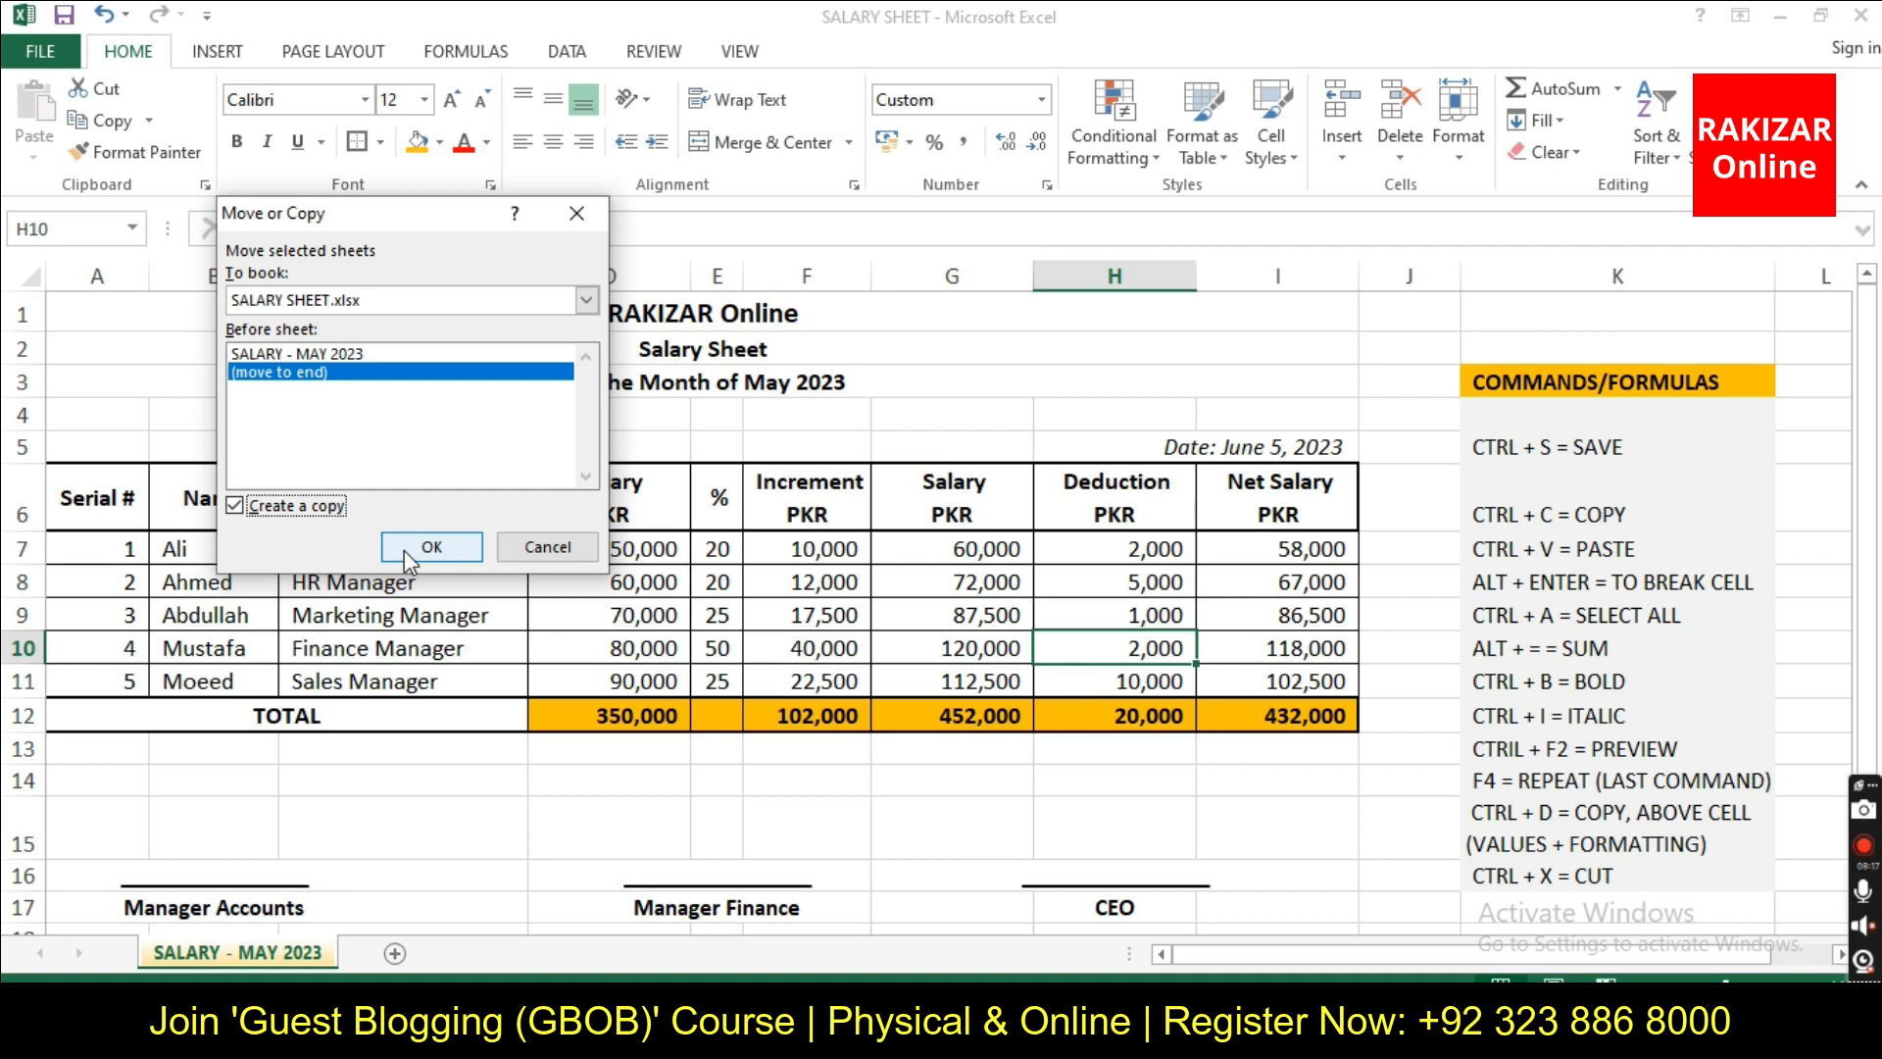
{"action": "left_click", "coordinate": [314, 511]}
{"action": "left_click", "coordinate": [278, 512]}
{"action": "left_click", "coordinate": [405, 548]}
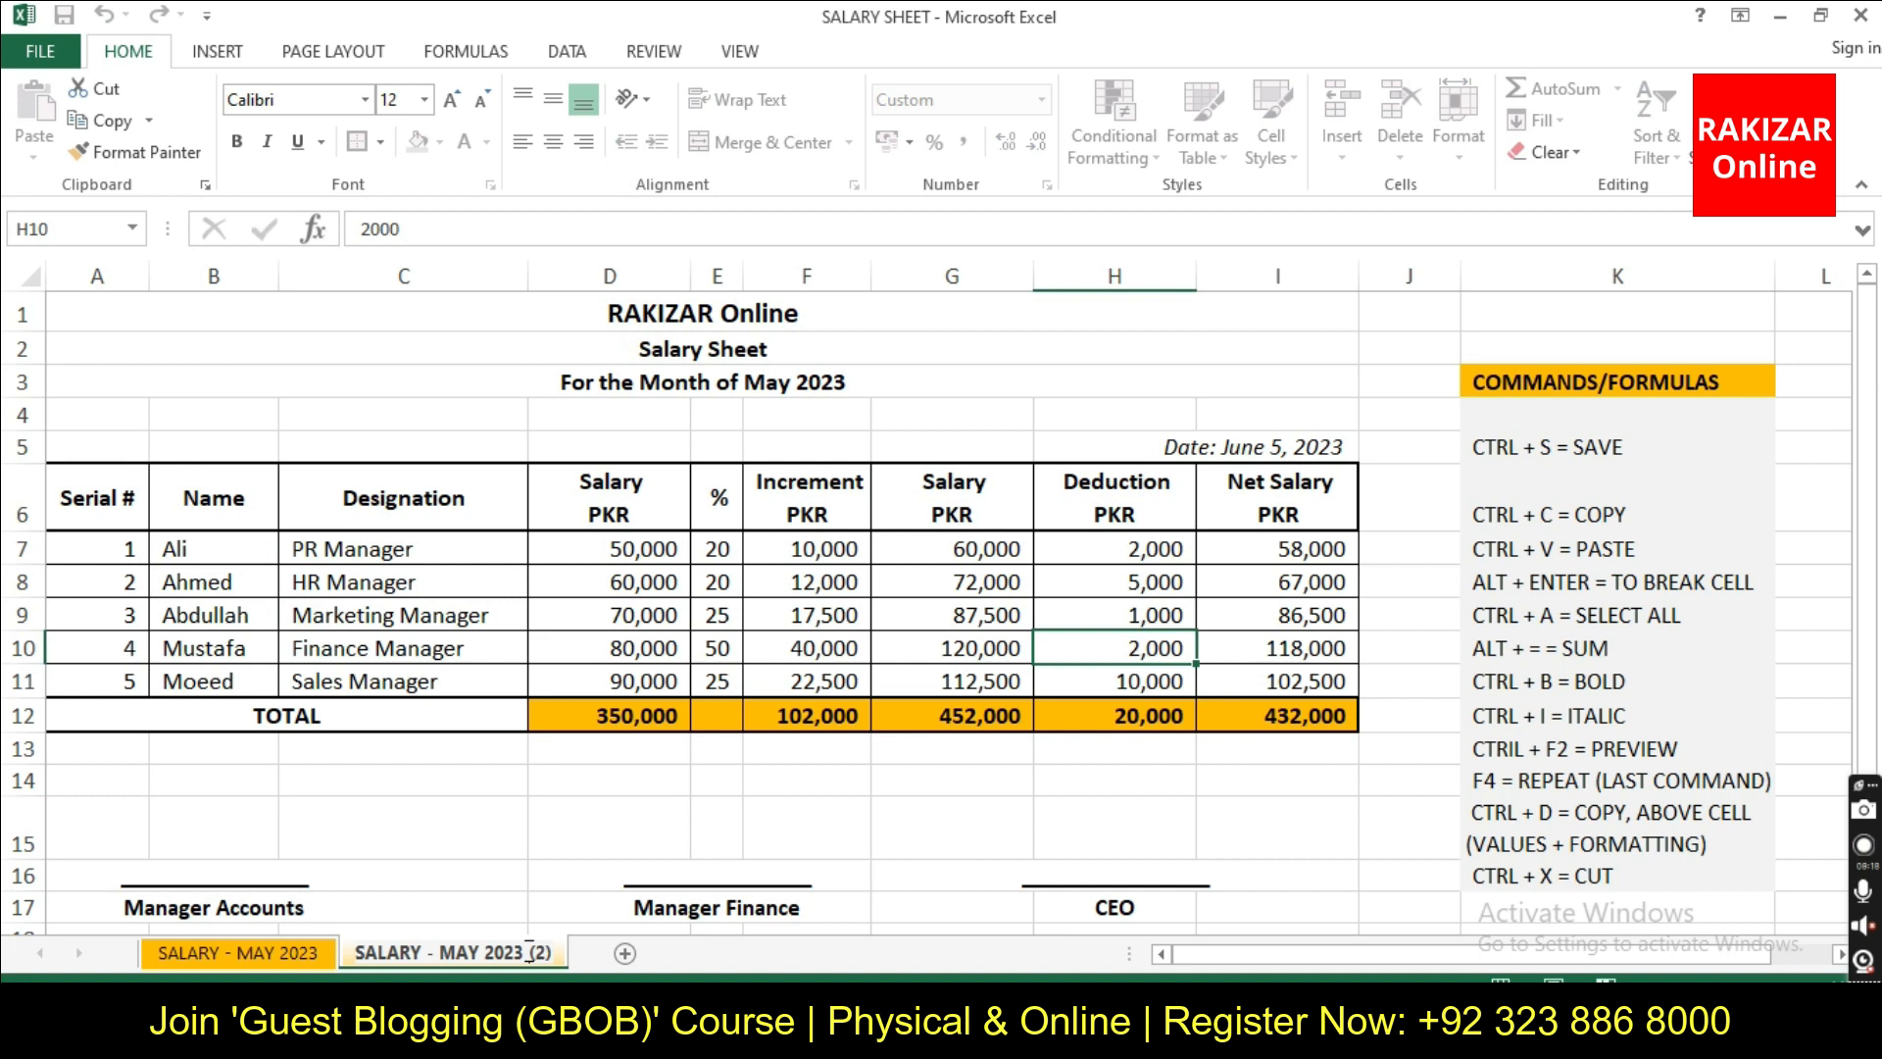
Rename the copied worksheet as "SALARY - JUNE 2023"
{"action": "key", "text": "BackSpace"}
{"action": "key", "text": "BackSpace"}
{"action": "key", "text": "BackSpace"}
{"action": "key", "text": "BackSpace"}
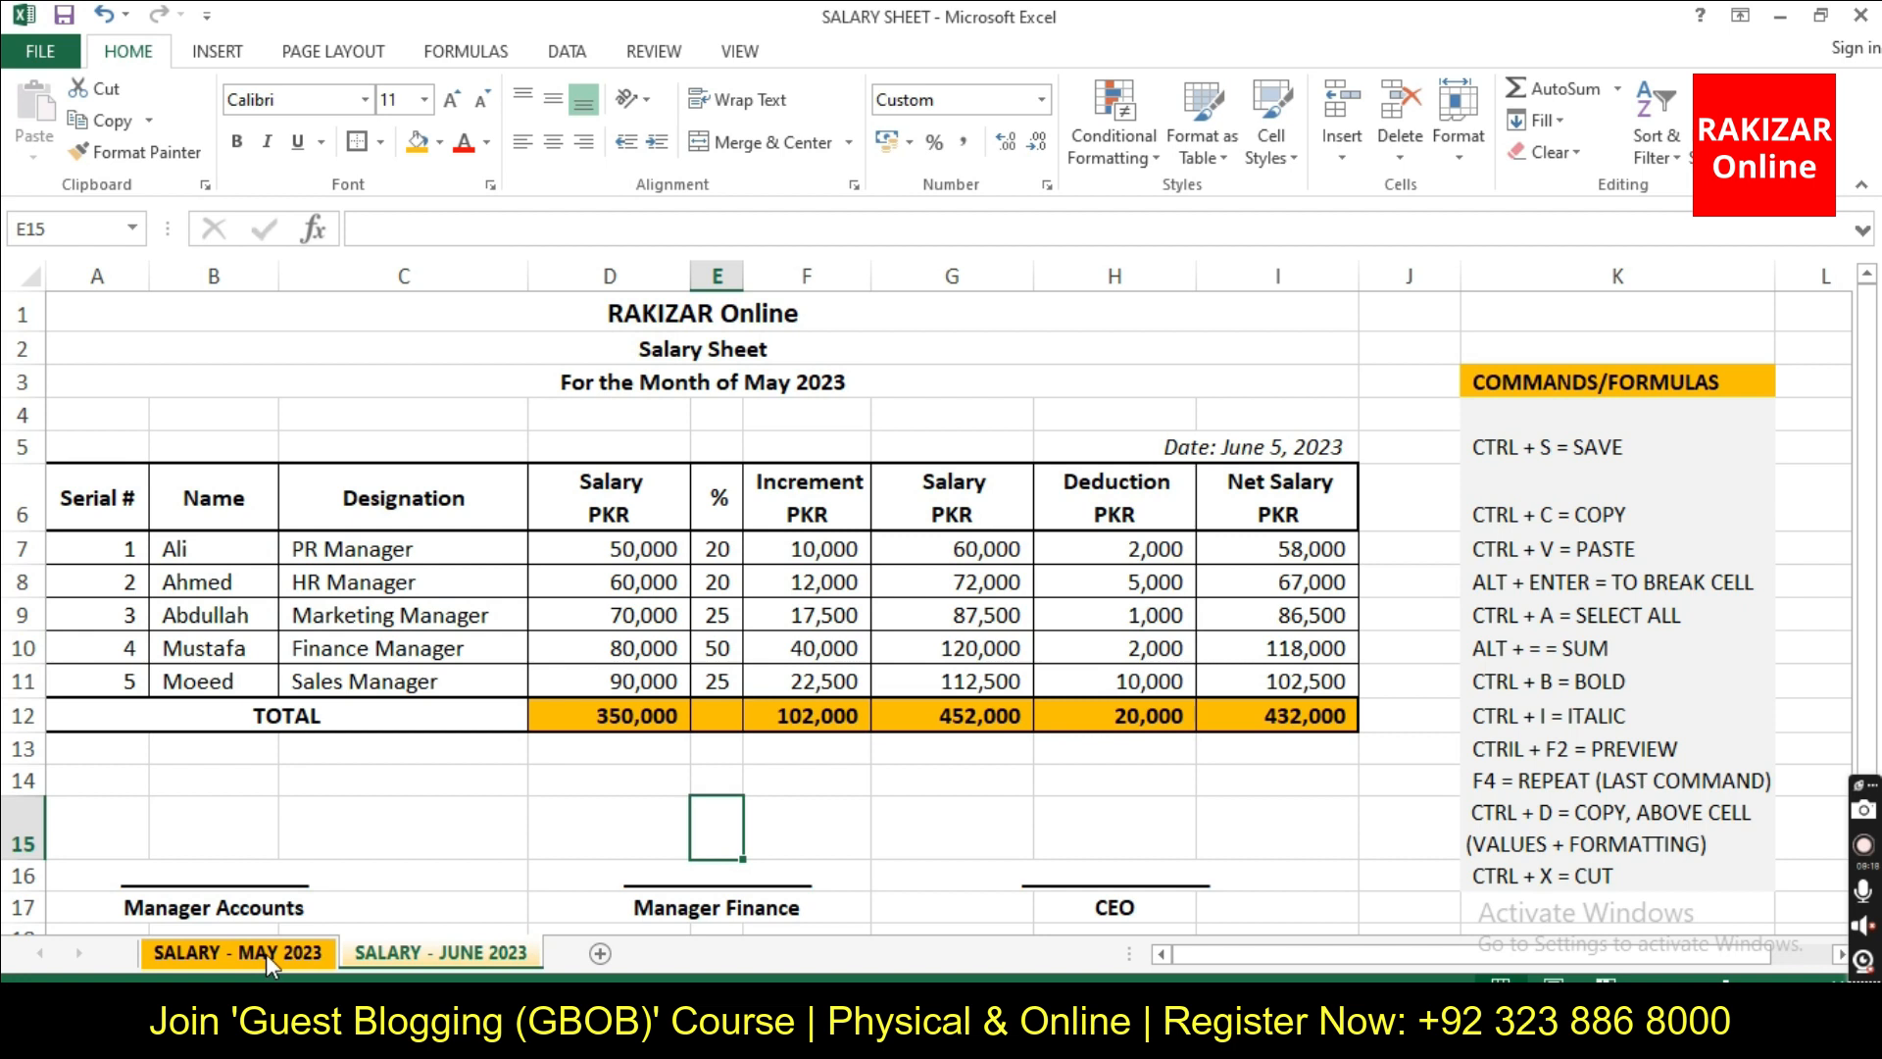
Set the tab color of the SALARY - JUNE 2023 sheet to dark red
{"action": "right_click", "coordinate": [397, 953]}
{"action": "mouse_move", "coordinate": [491, 827]}
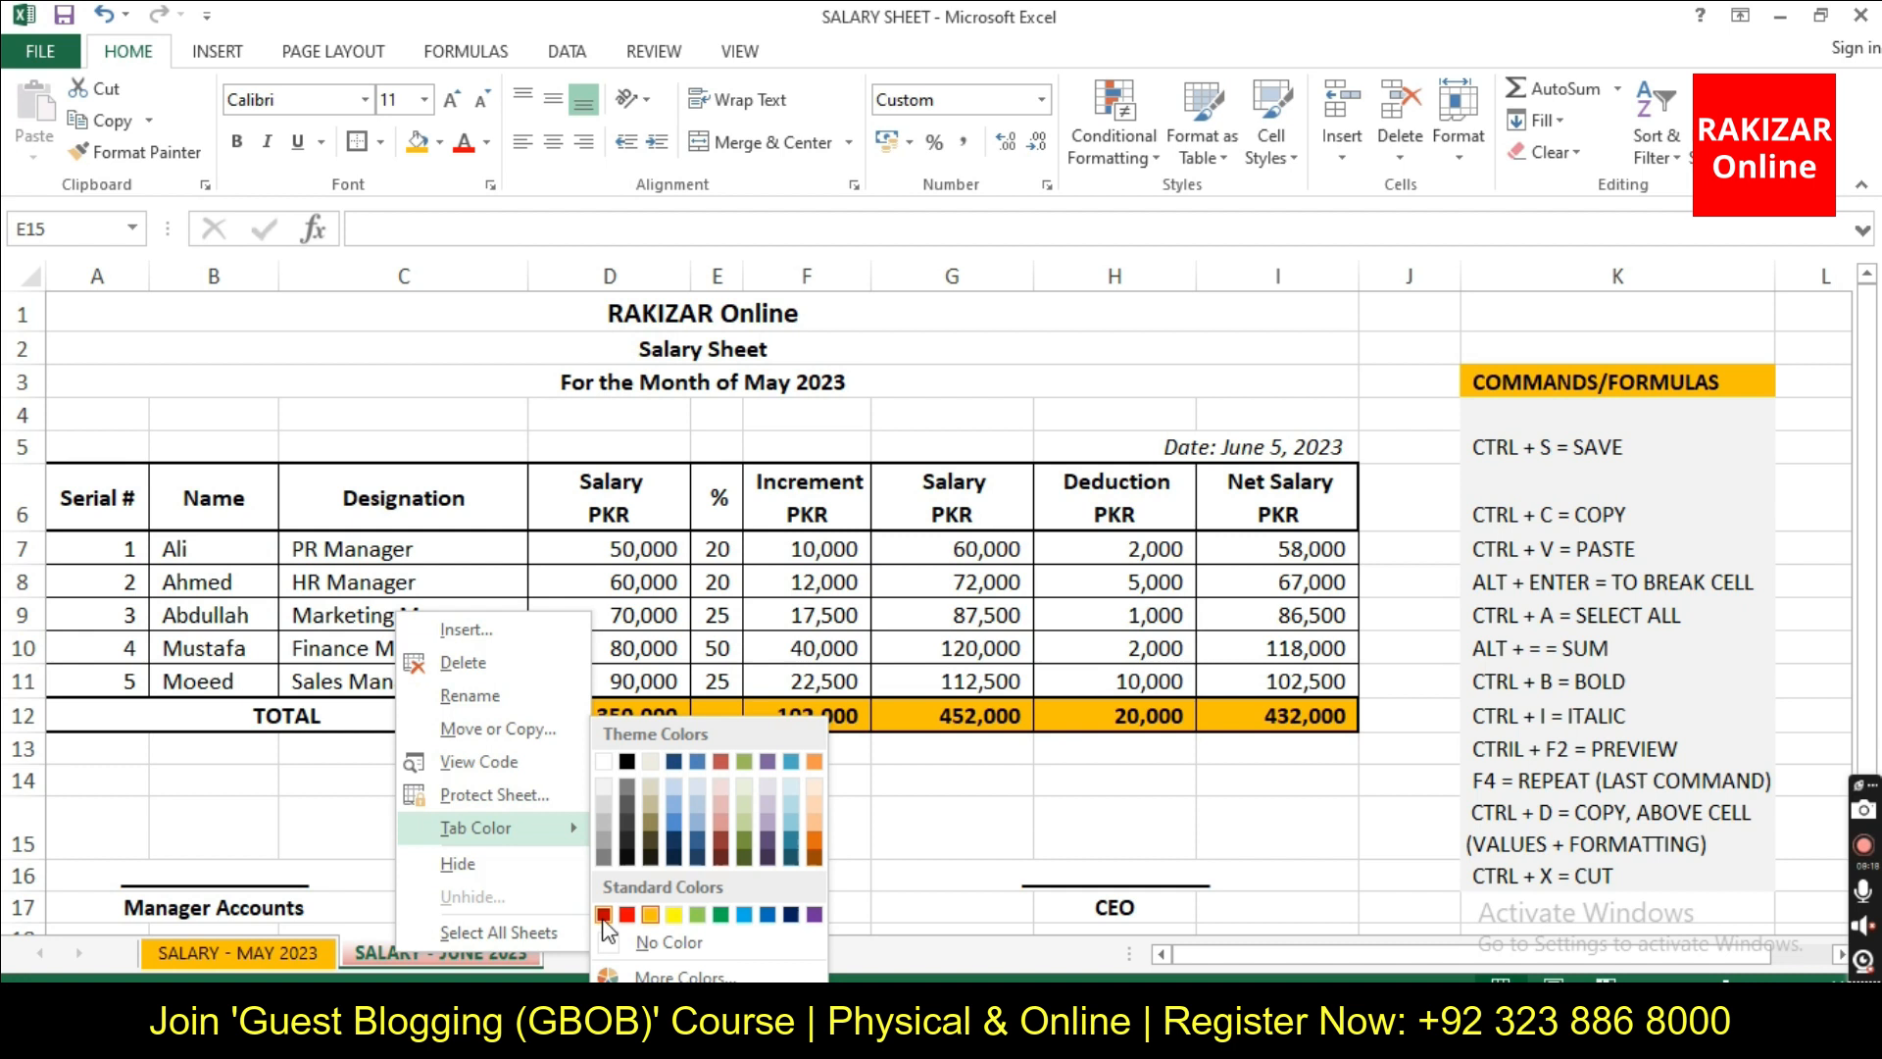